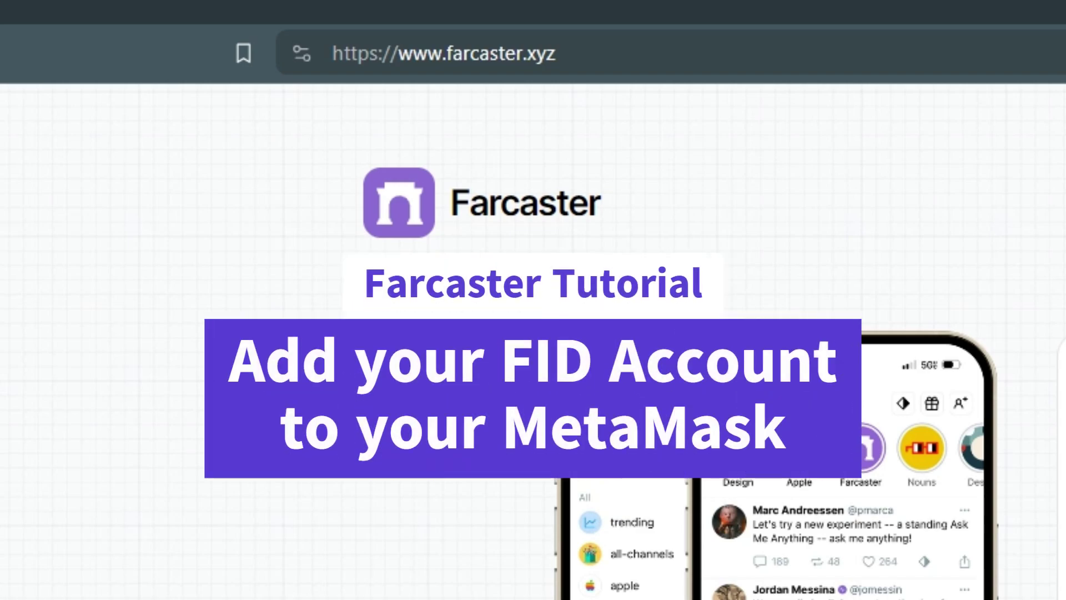
Highlight the farcaster.xyz address and the Warpcast heading on the Farcaster site
click(561, 53)
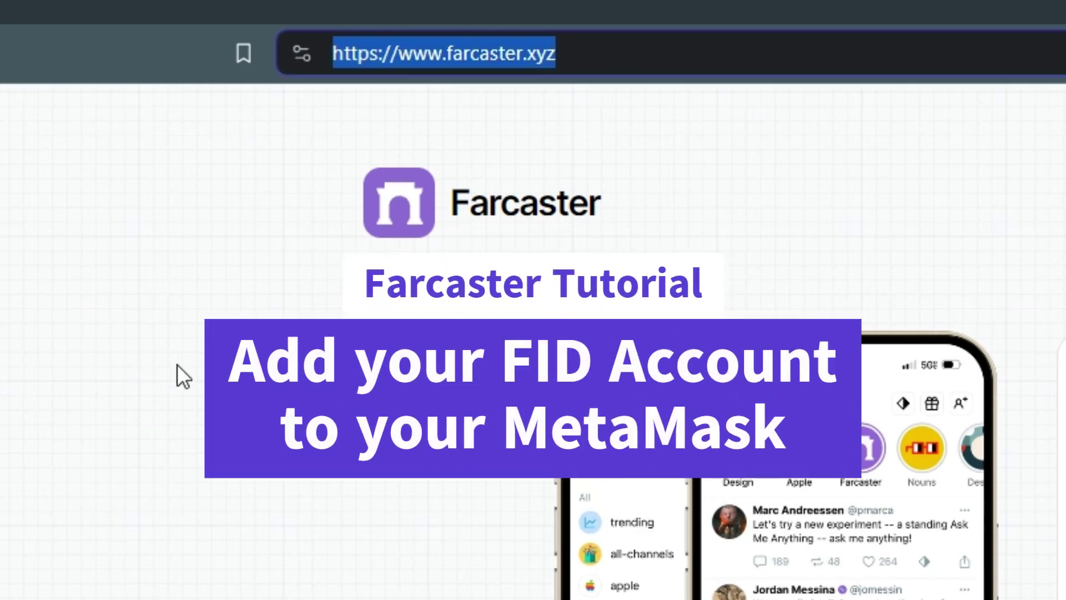
click(183, 377)
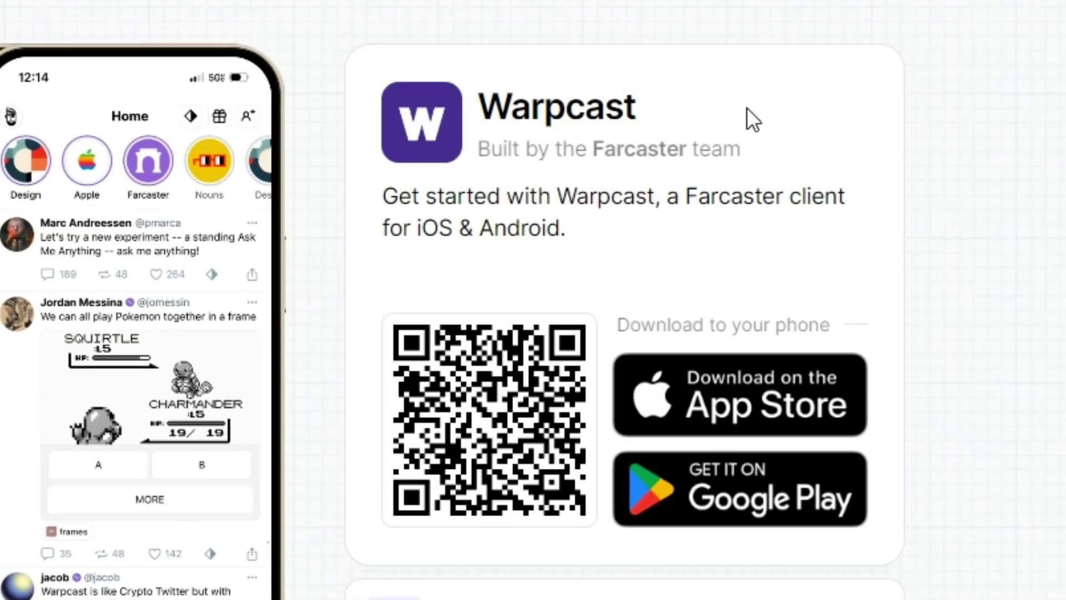
drag(745, 118, 444, 116)
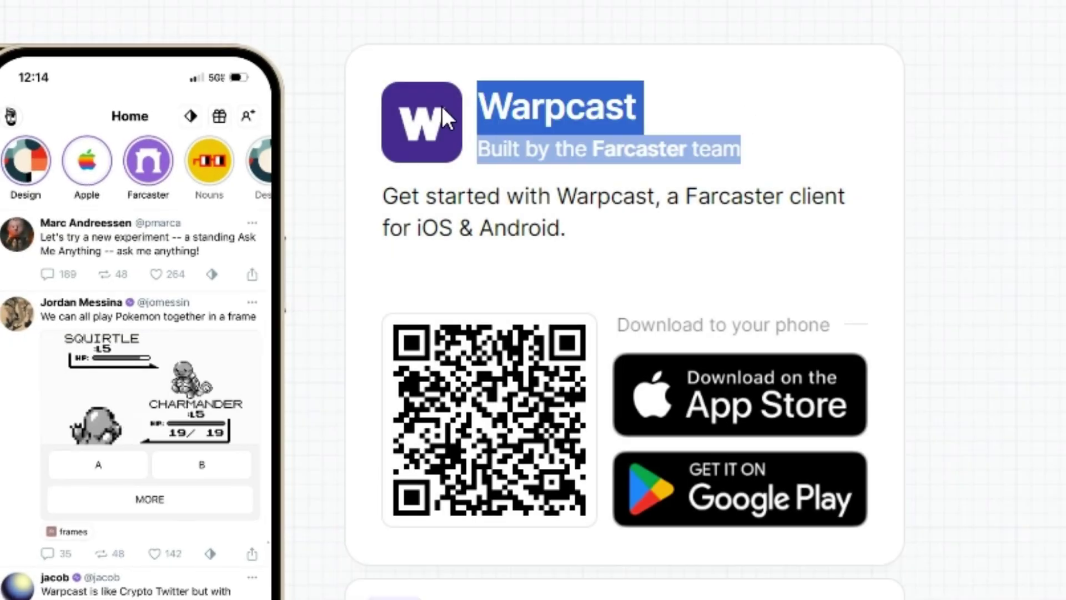
click(806, 312)
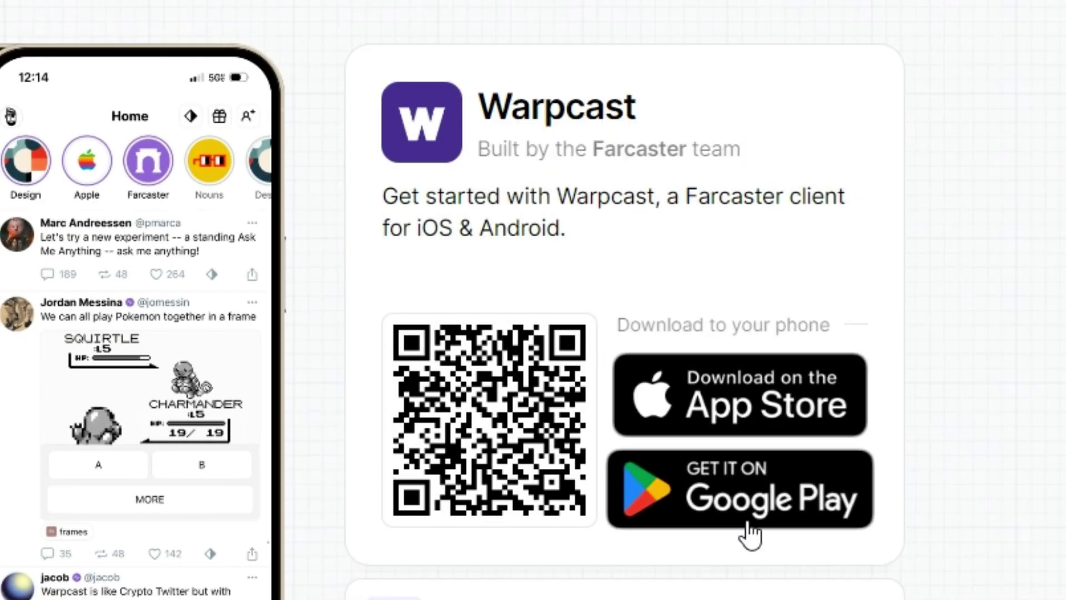
Open Warpcast's Google Play store listing and highlight the app title
click(852, 507)
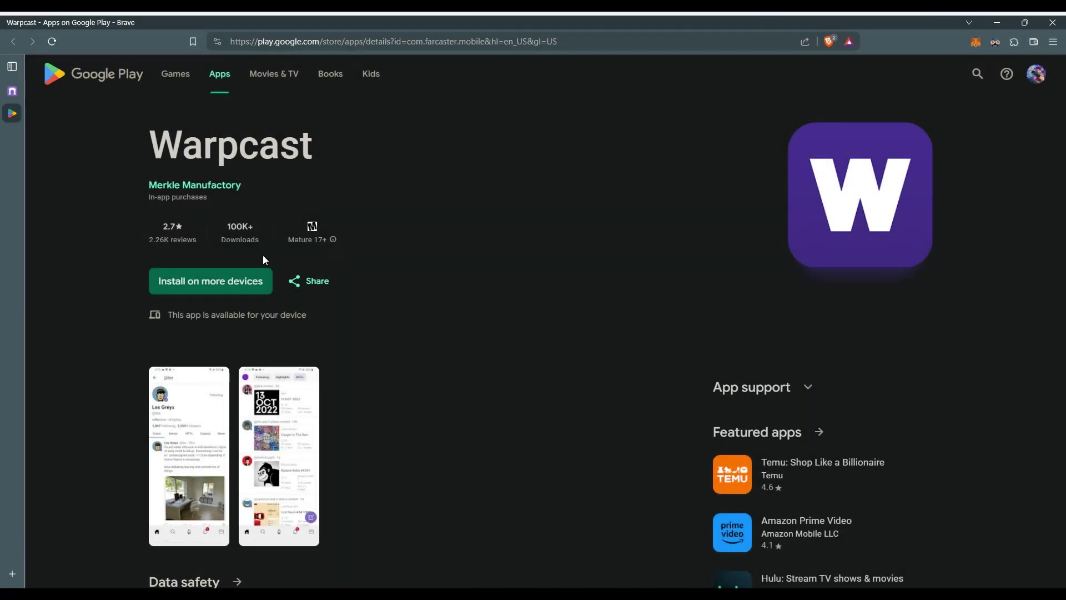
drag(170, 121, 325, 150)
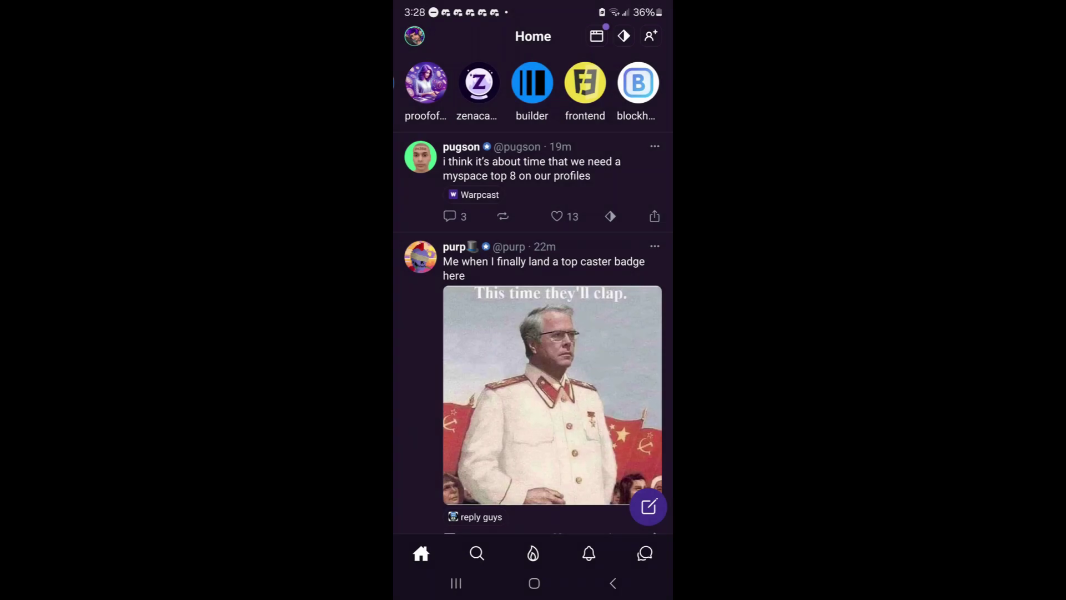
click(414, 36)
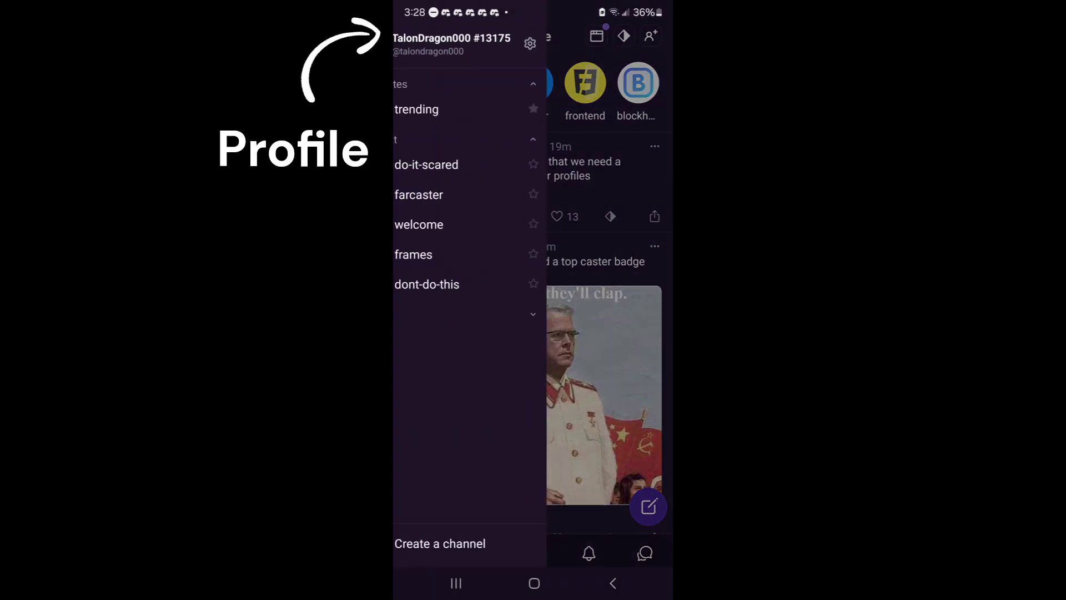
Copy the Farcaster custody address from the profile's About details, shown alongside its FID
click(478, 37)
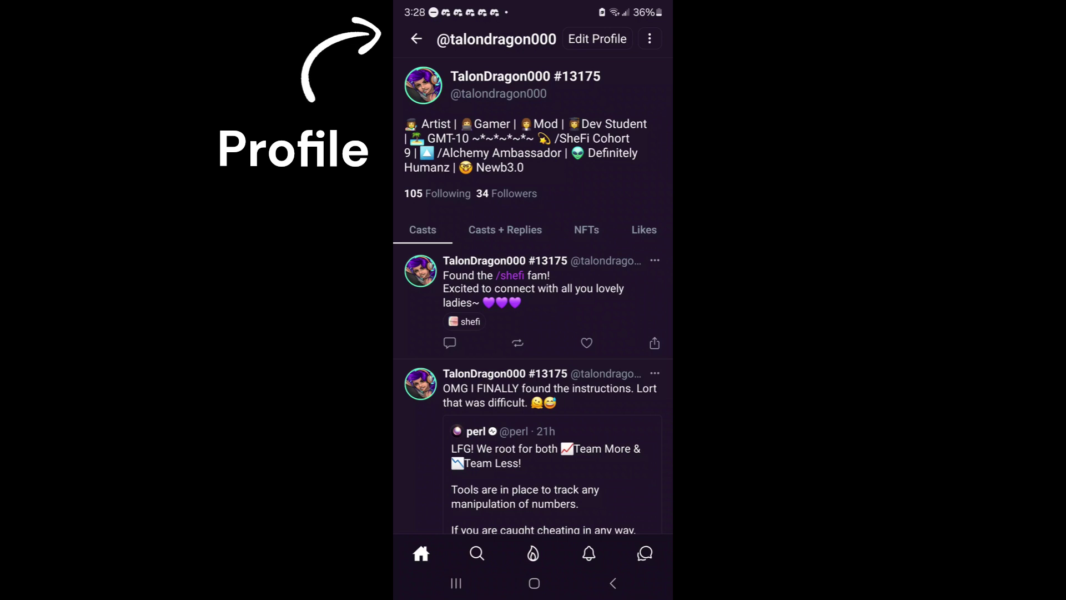
click(650, 38)
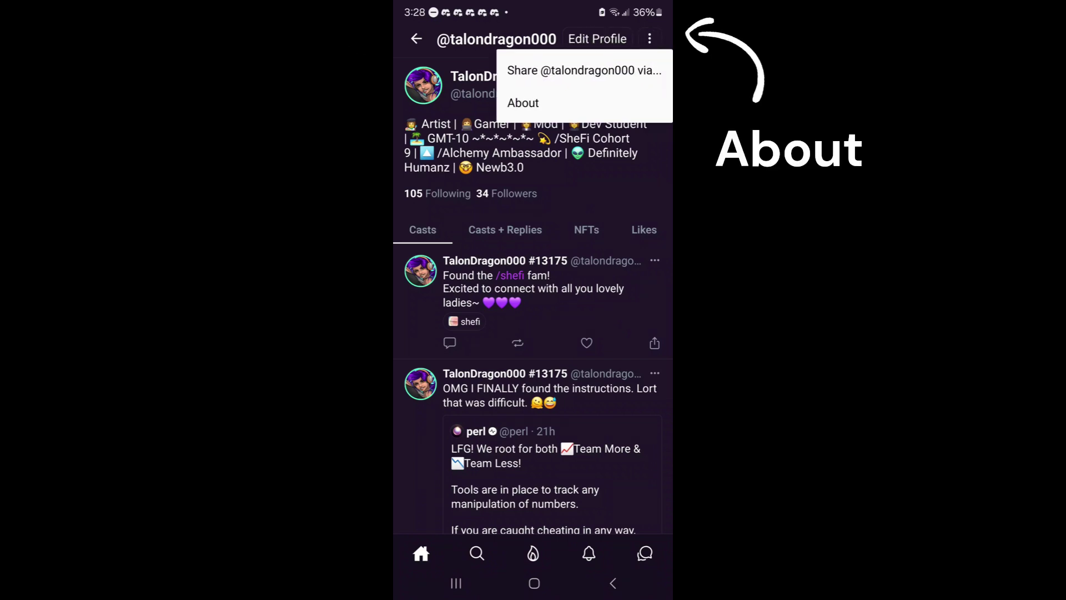
click(524, 102)
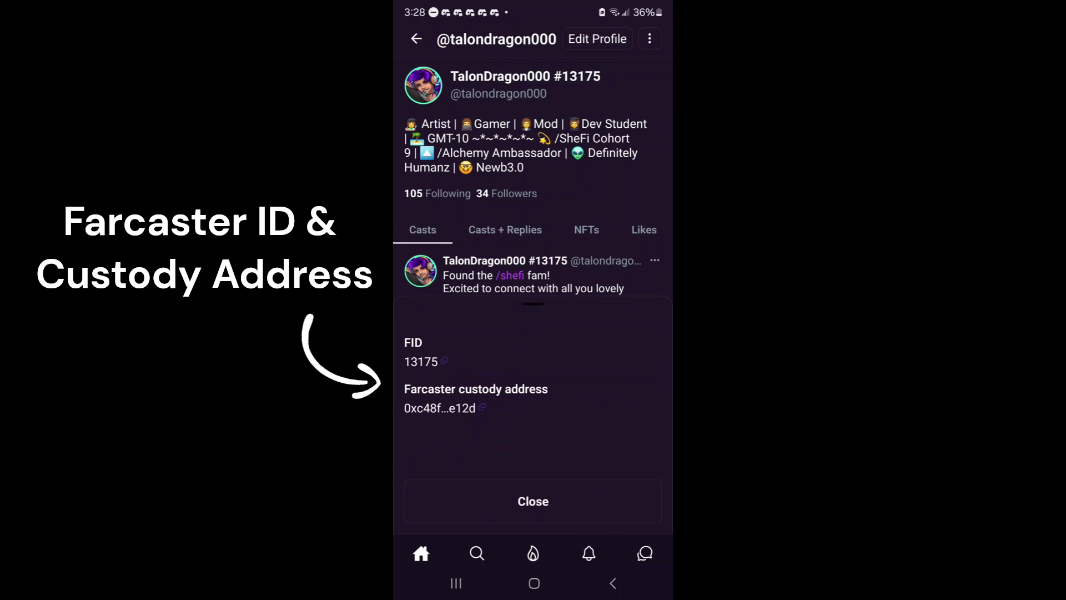
click(481, 407)
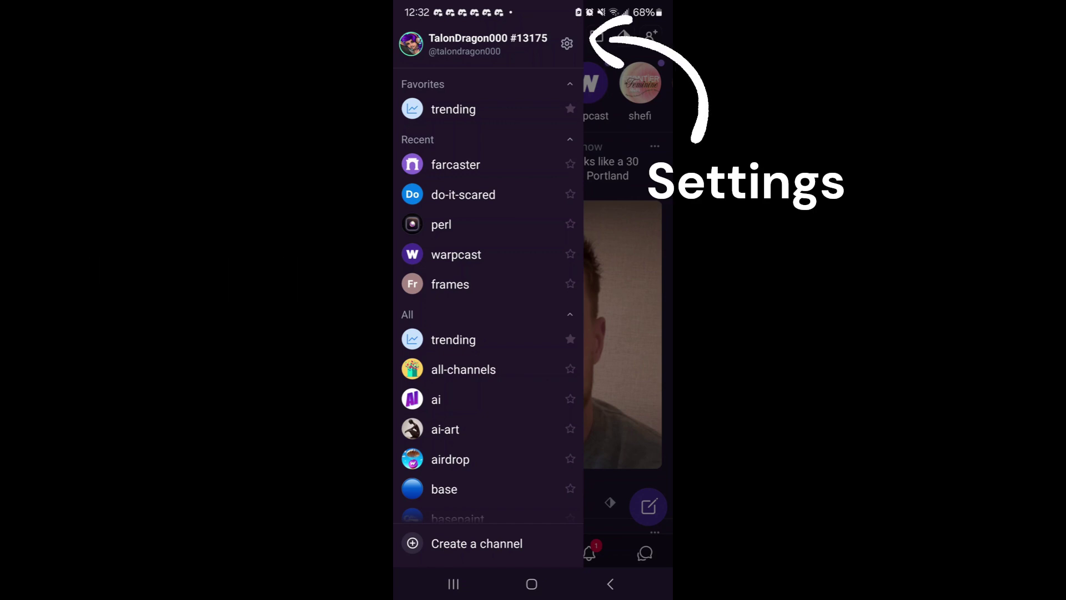
Open Warpcast Settings > Advanced to reveal the recovery phrase and recovery address options
click(566, 45)
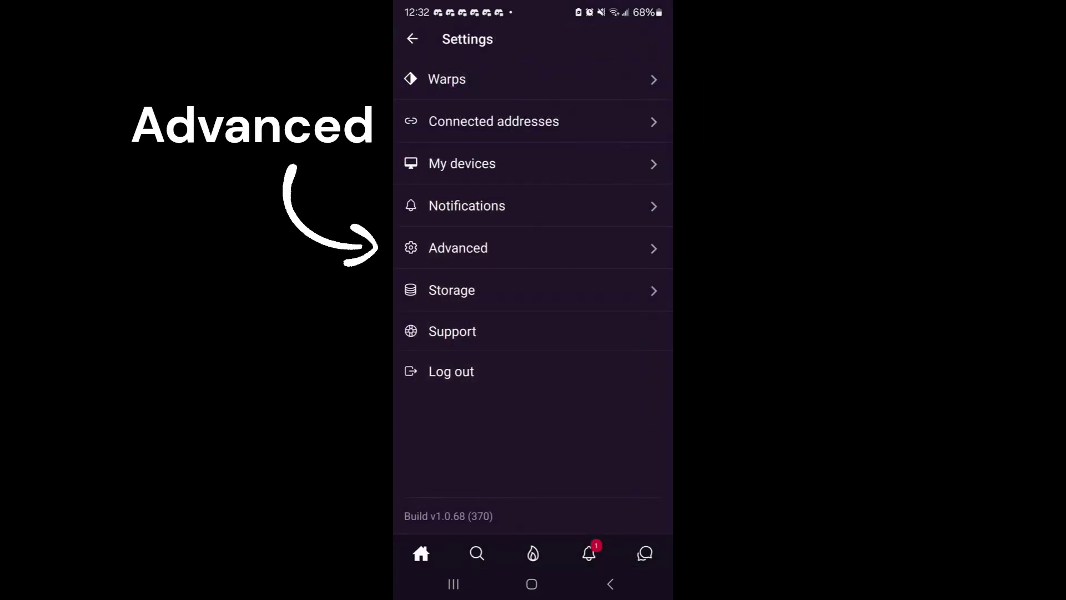
click(458, 247)
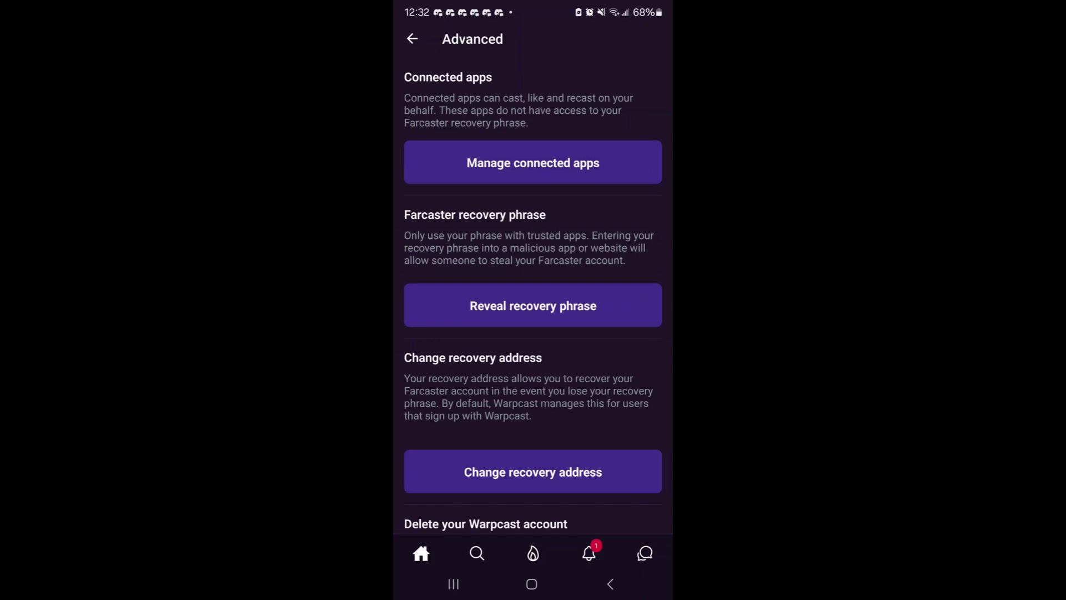
drag(409, 216, 410, 150)
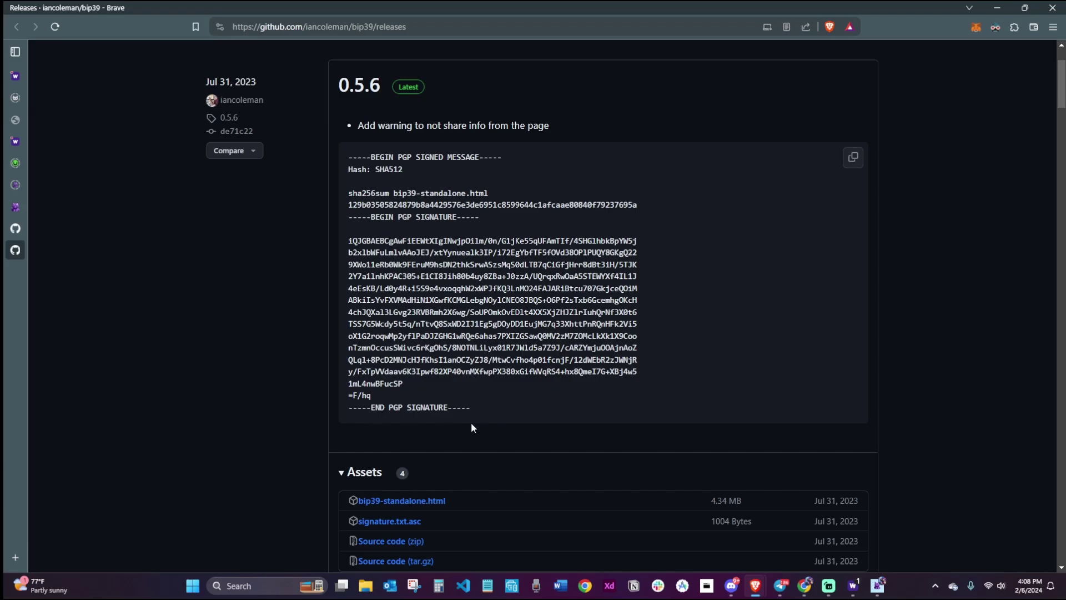
Save bip39-standalone.html from the 0.5.6 release assets to the Desktop
scroll(471, 428, down, 3)
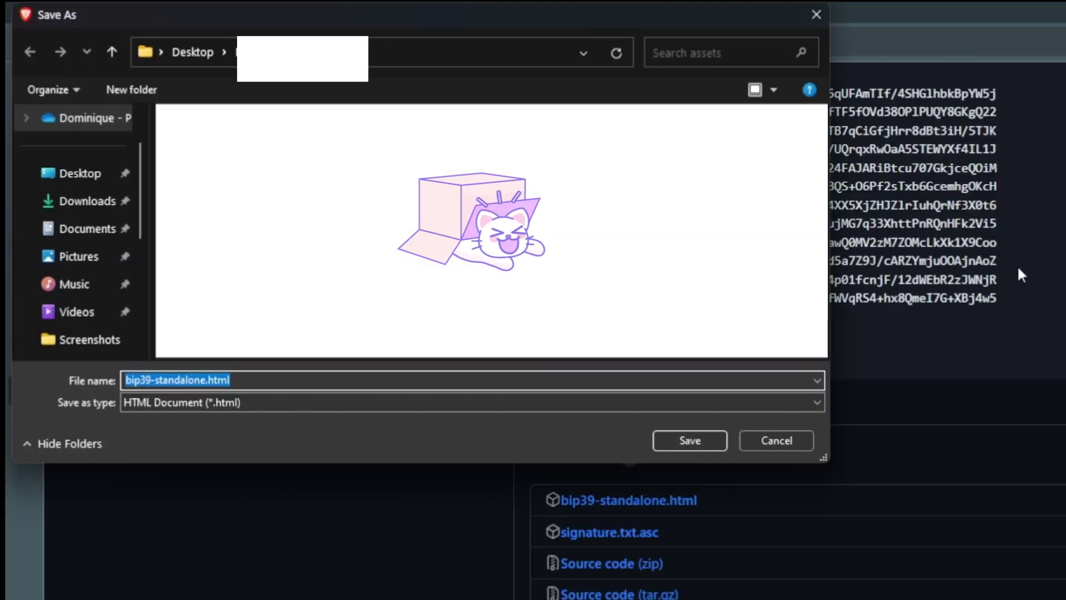
click(695, 439)
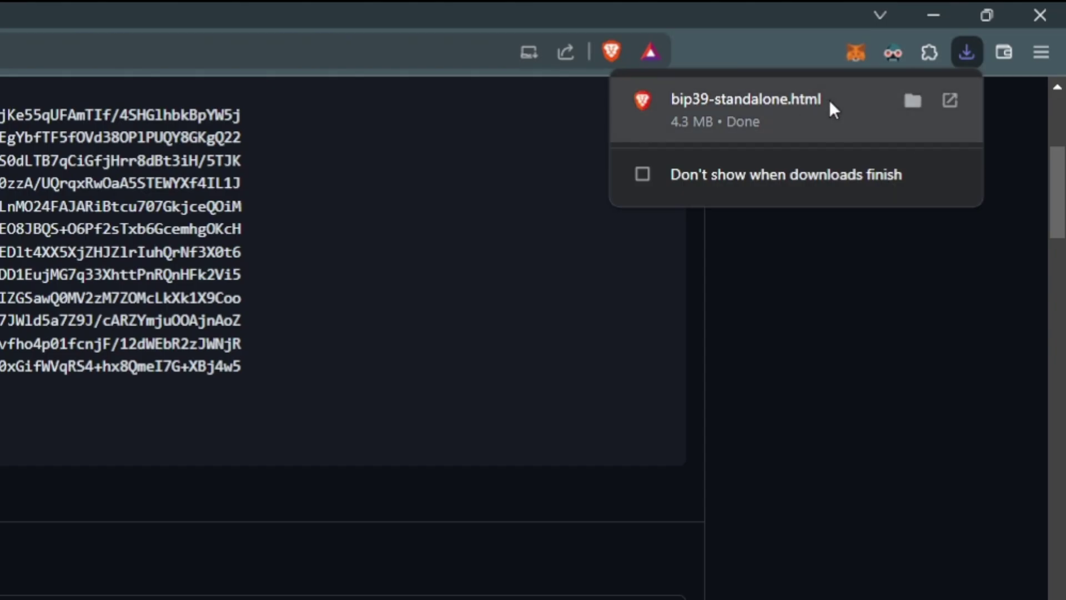
Open the downloaded bip39-standalone.html and put the cursor in the BIP39 Mnemonic field
click(833, 100)
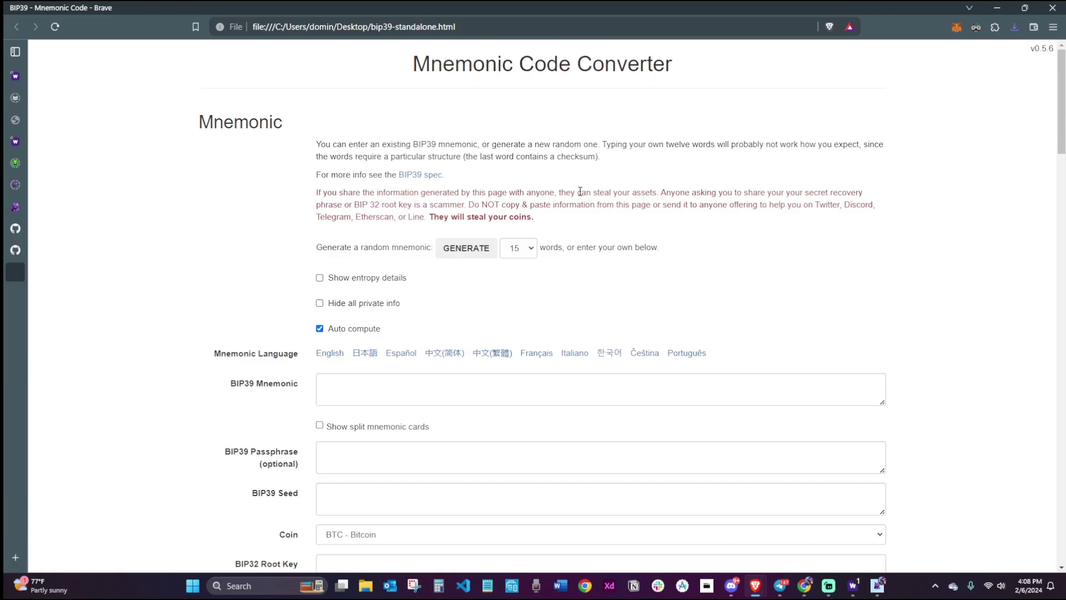
drag(230, 383, 291, 390)
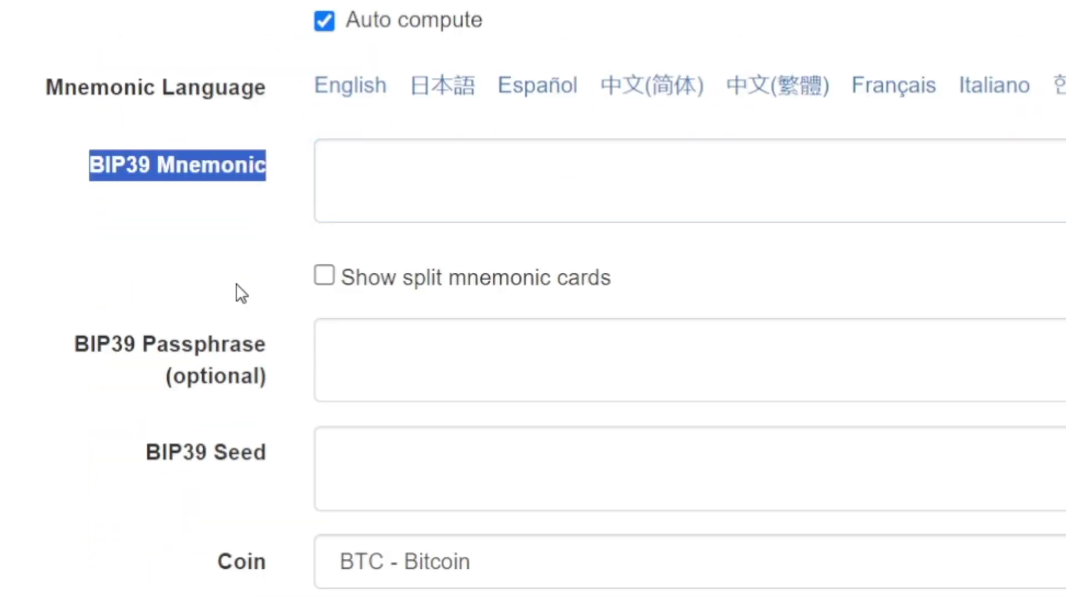
click(416, 162)
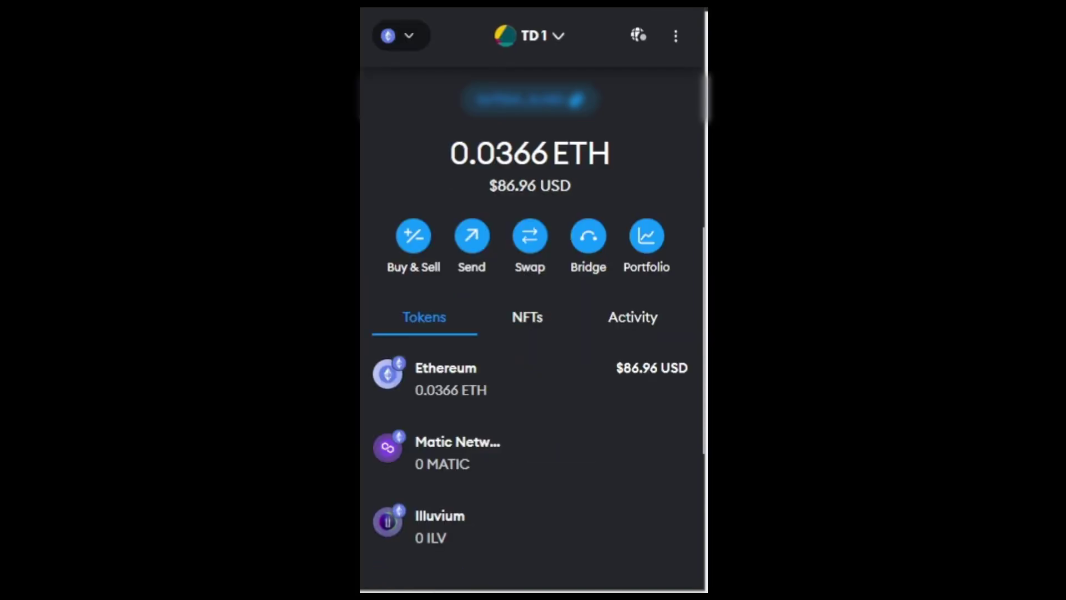
Import the derived private key into MetaMask as a new account, Account 14
click(547, 40)
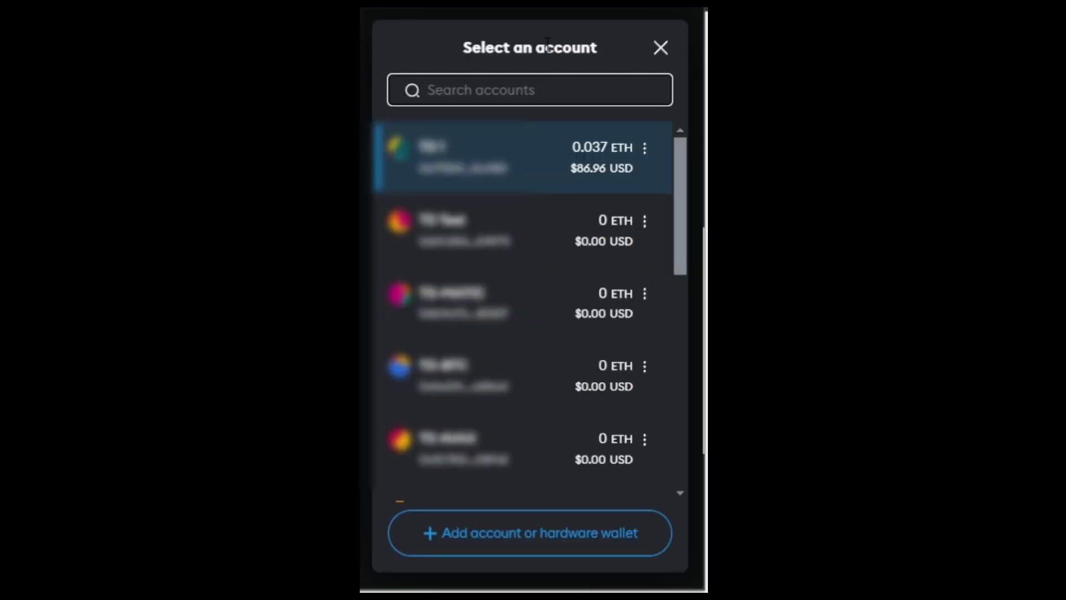
click(522, 536)
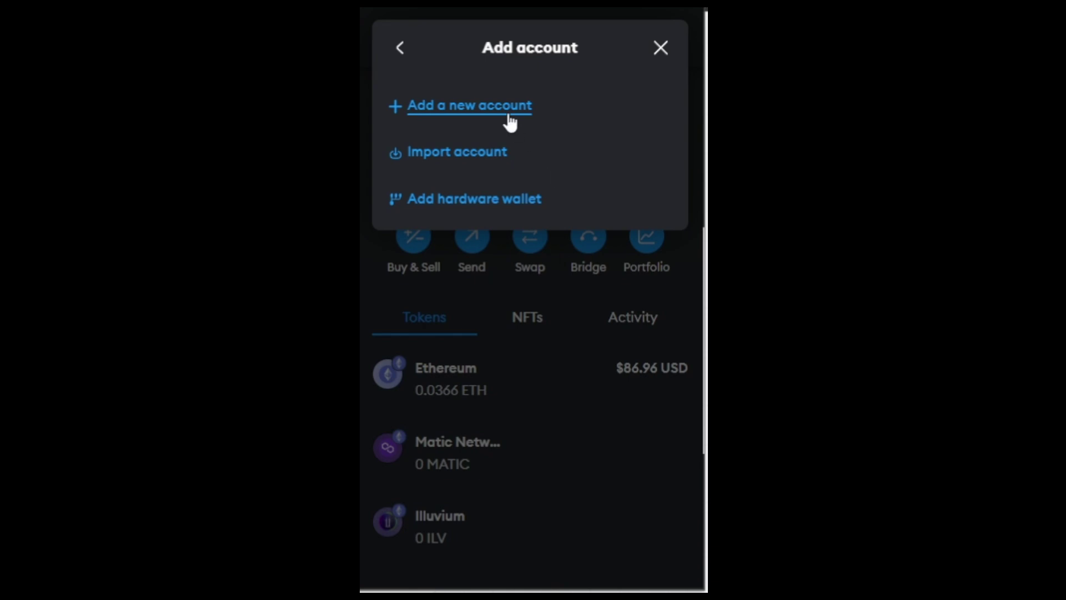
click(472, 152)
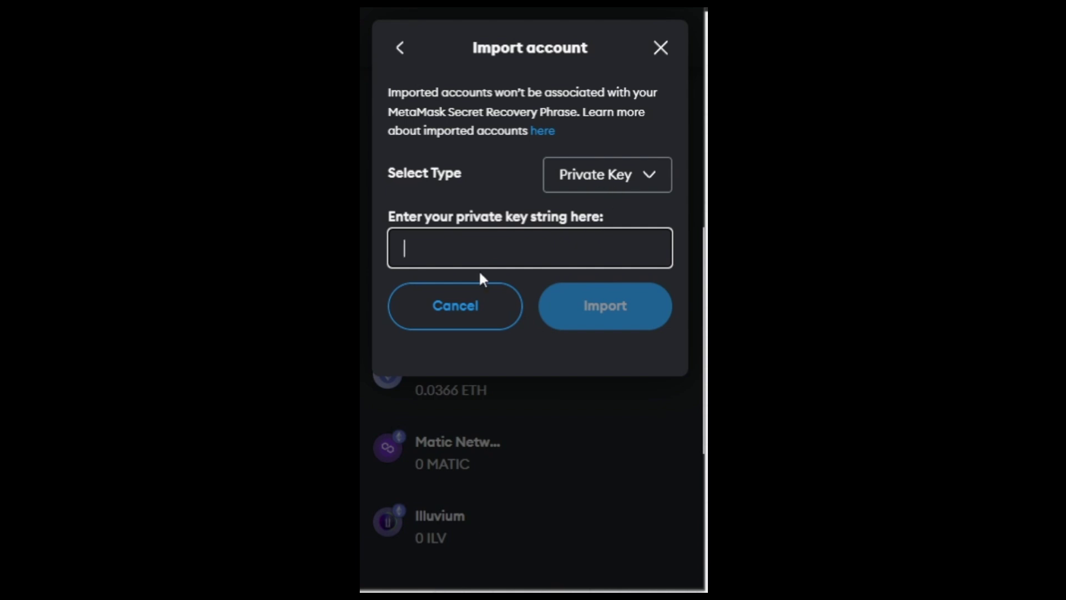
key(ctrl+v)
click(605, 307)
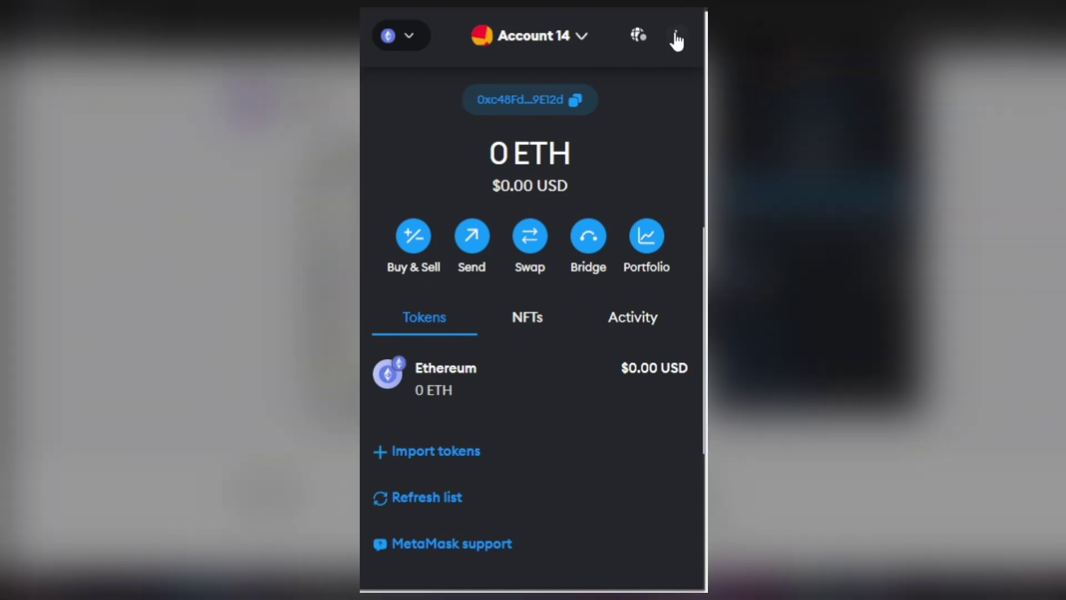
Rename MetaMask's Account 14 to 'Warpcast' in Account details, then close the dialog
click(676, 40)
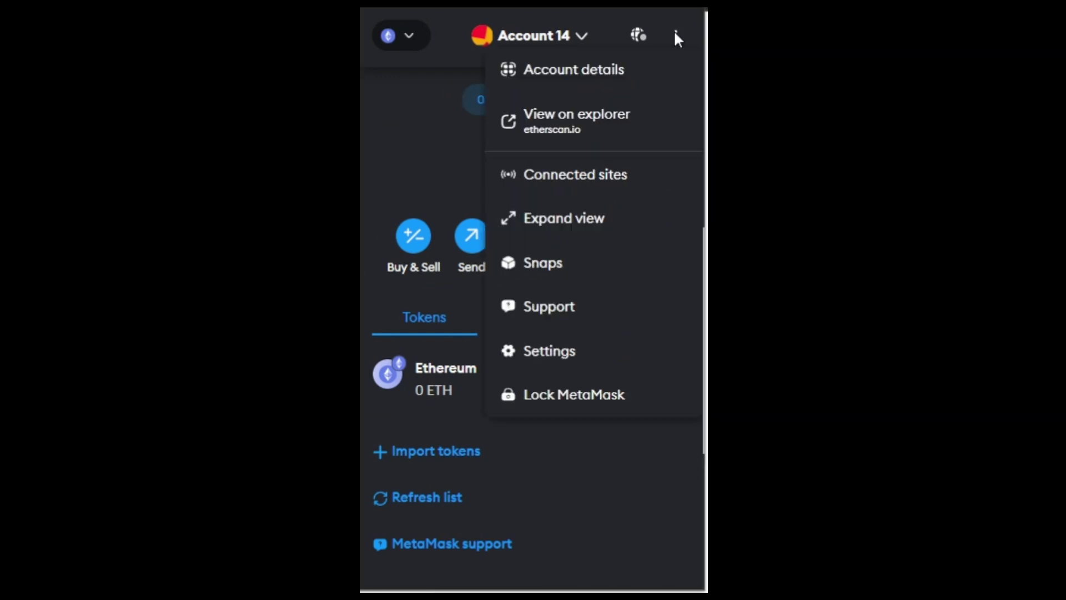
click(552, 83)
click(577, 95)
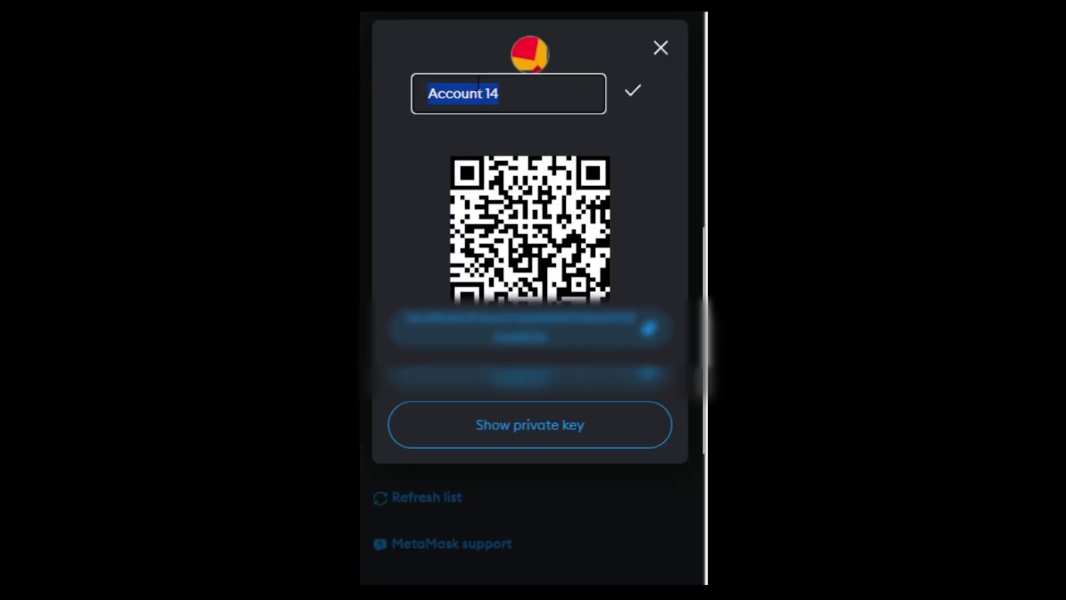
text(Warpcast)
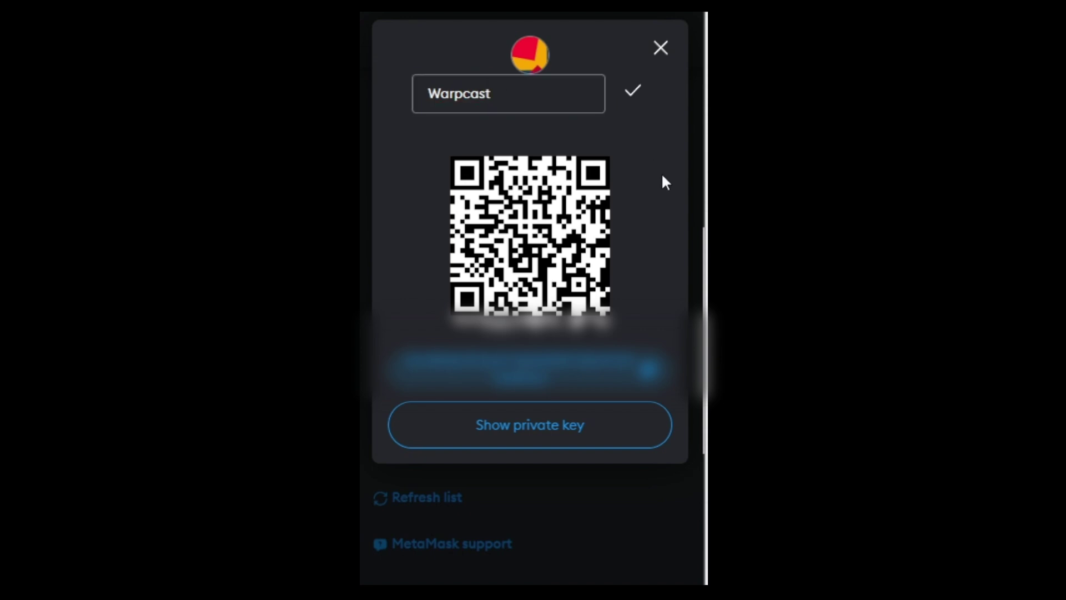
key(Return)
click(661, 48)
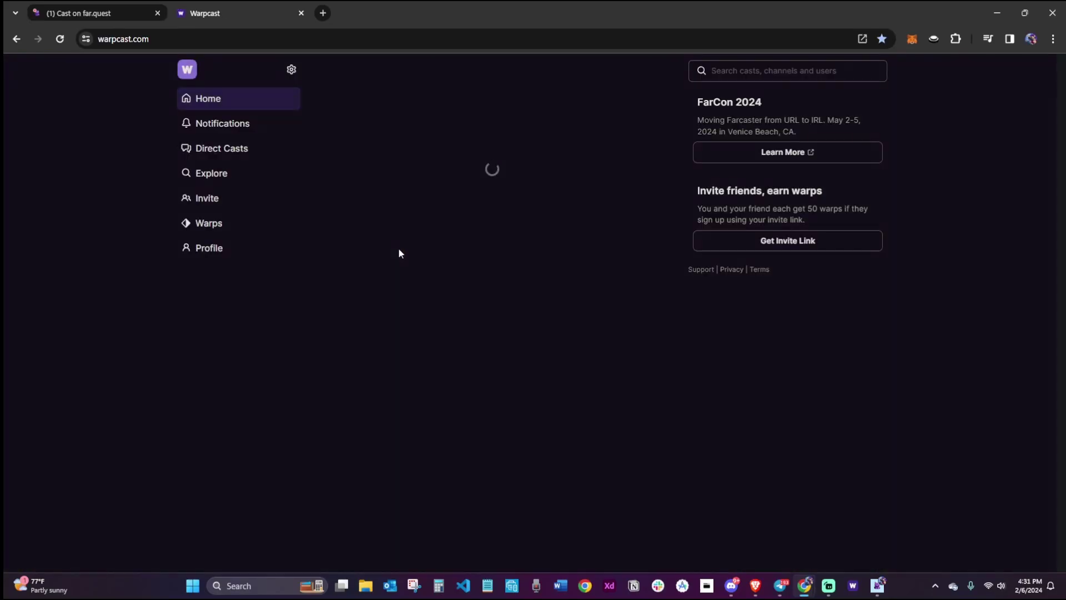
Go to Warpcast Settings > Connected Addresses and start connecting a new Ethereum address
click(291, 69)
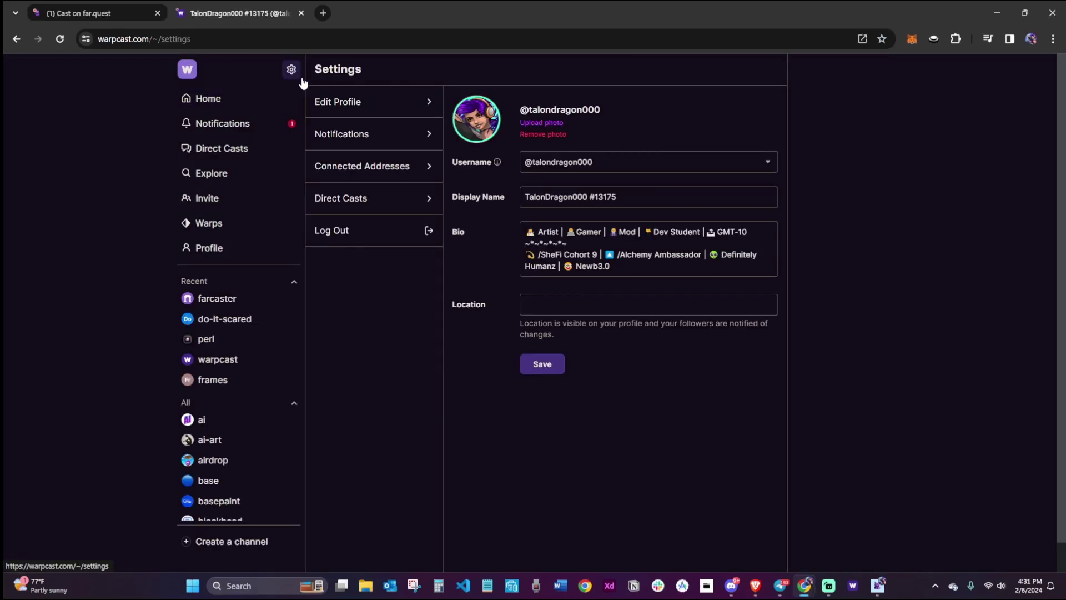
click(346, 163)
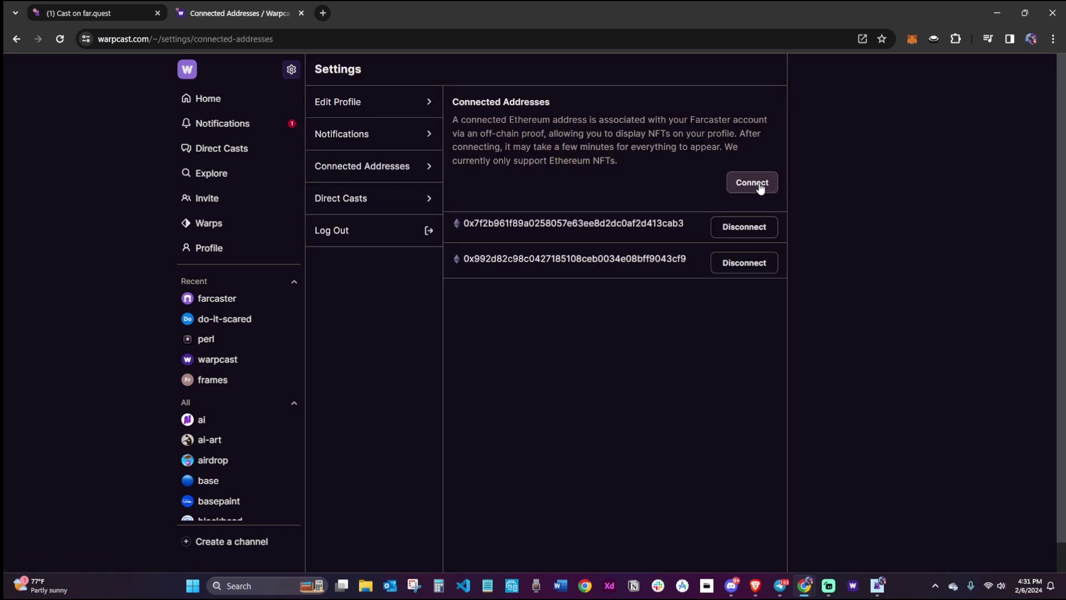
click(760, 186)
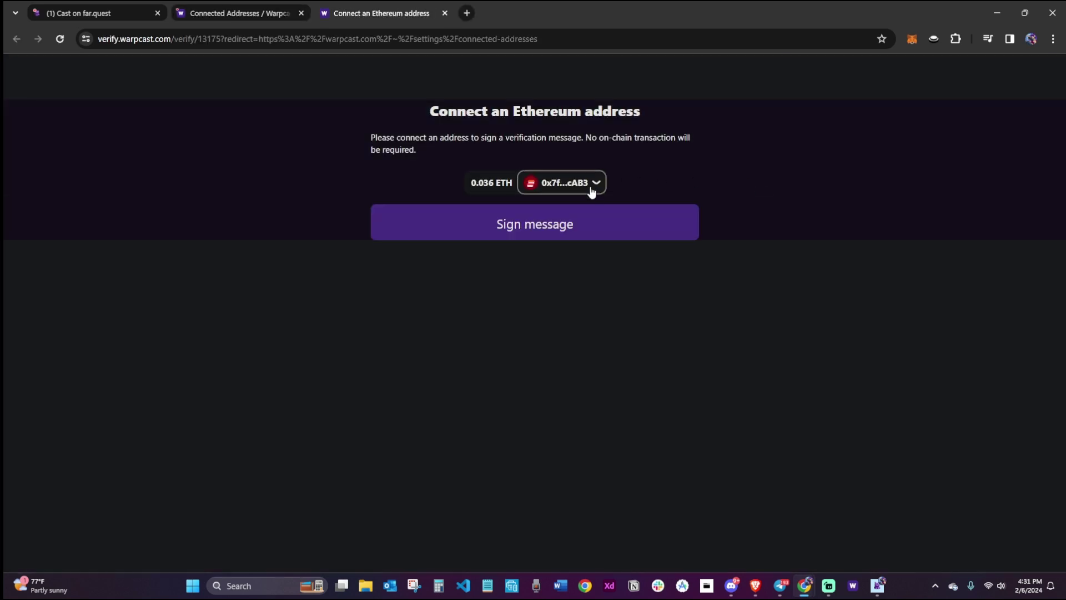
Disconnect the earlier wallet and connect the Warpcast MetaMask account to the verification site
click(592, 191)
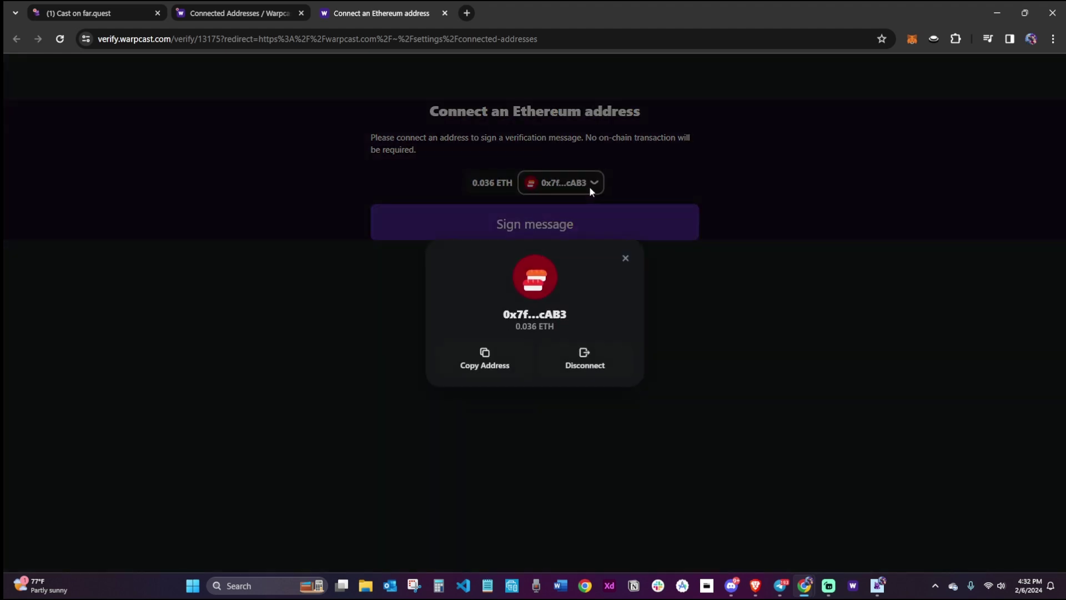
click(587, 353)
click(912, 39)
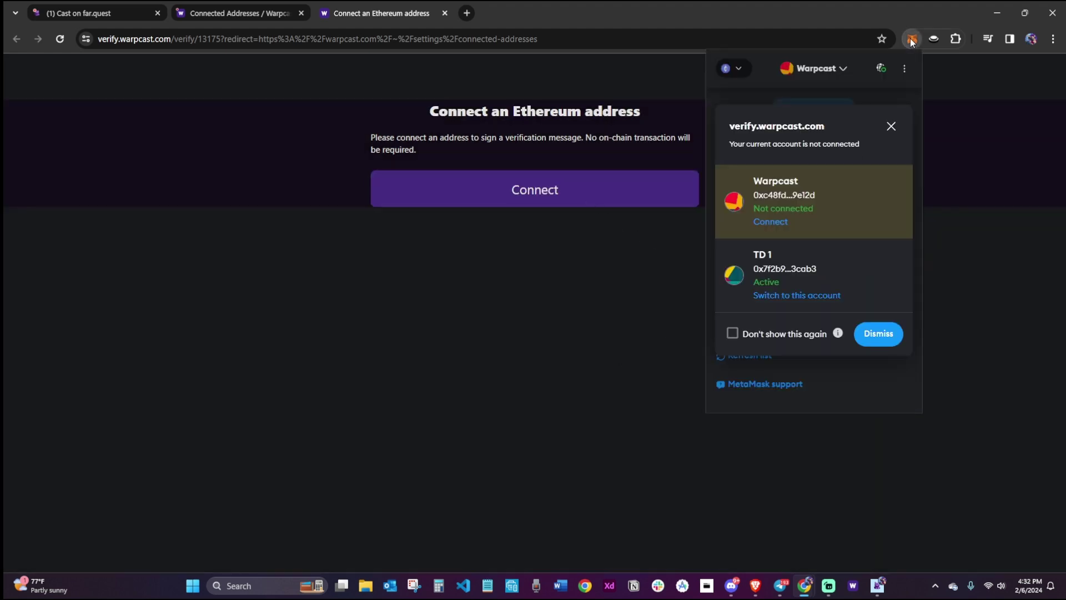
click(782, 224)
Connect via MetaMask and request the verification message signature, continuing past Pocket Universe's warning
click(572, 193)
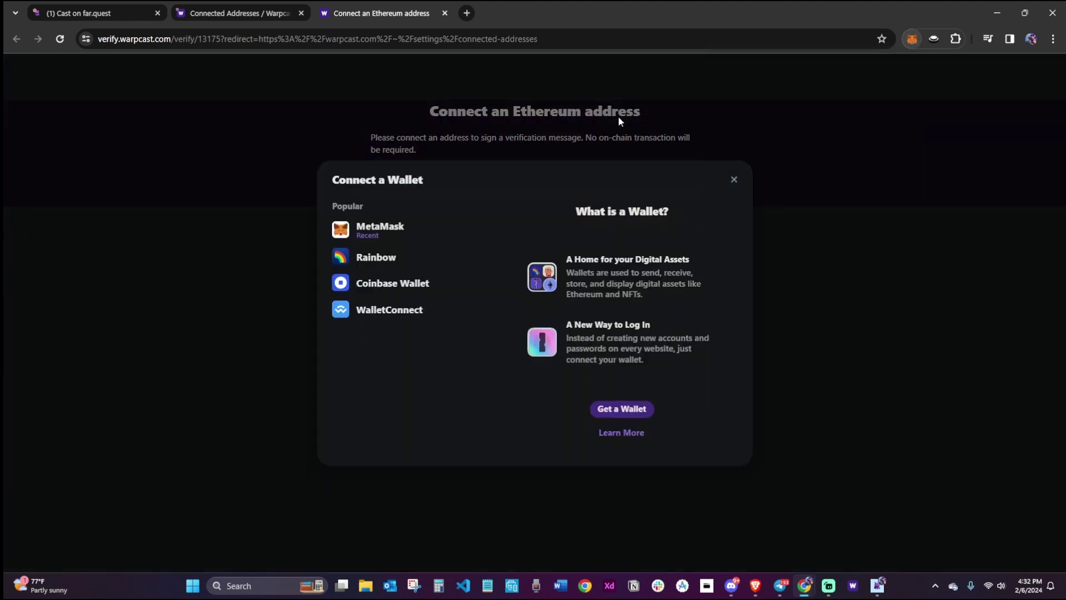
click(394, 235)
click(556, 230)
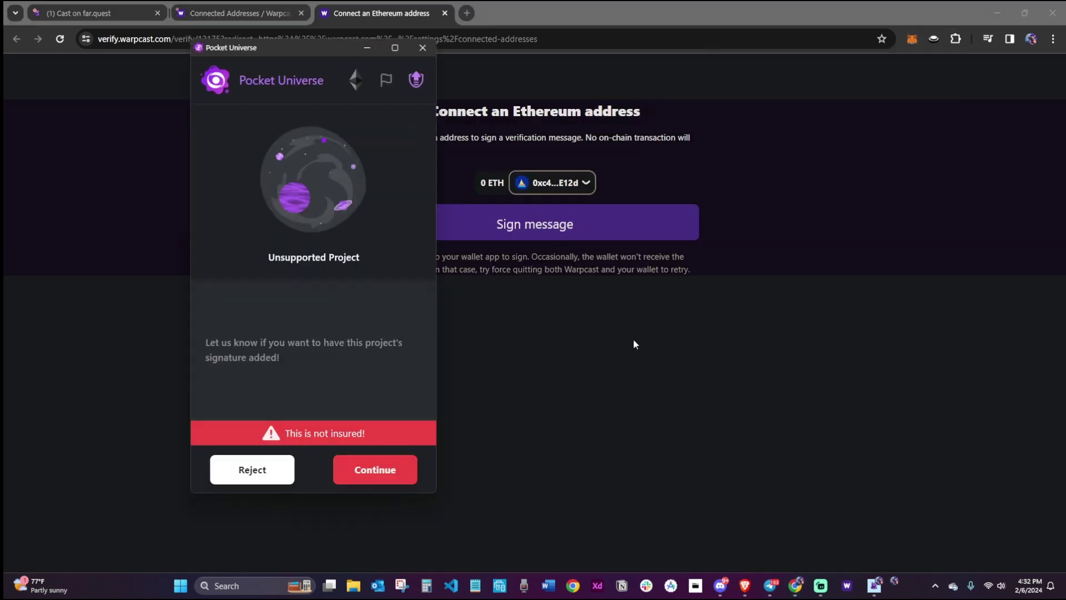
click(397, 471)
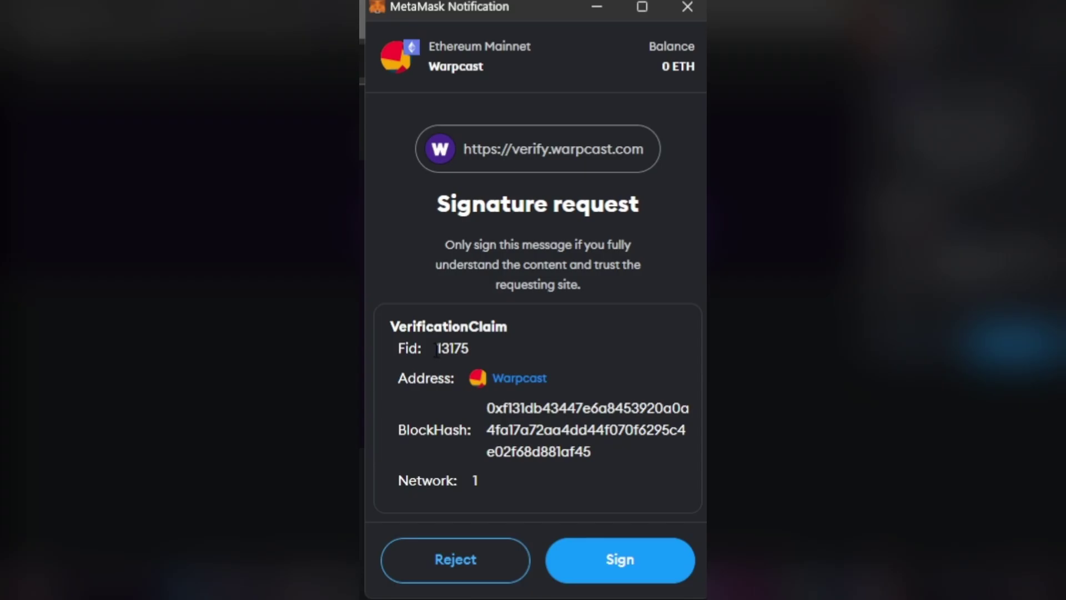
Check the FID in the VerificationClaim request and sign it in MetaMask
drag(400, 348, 580, 355)
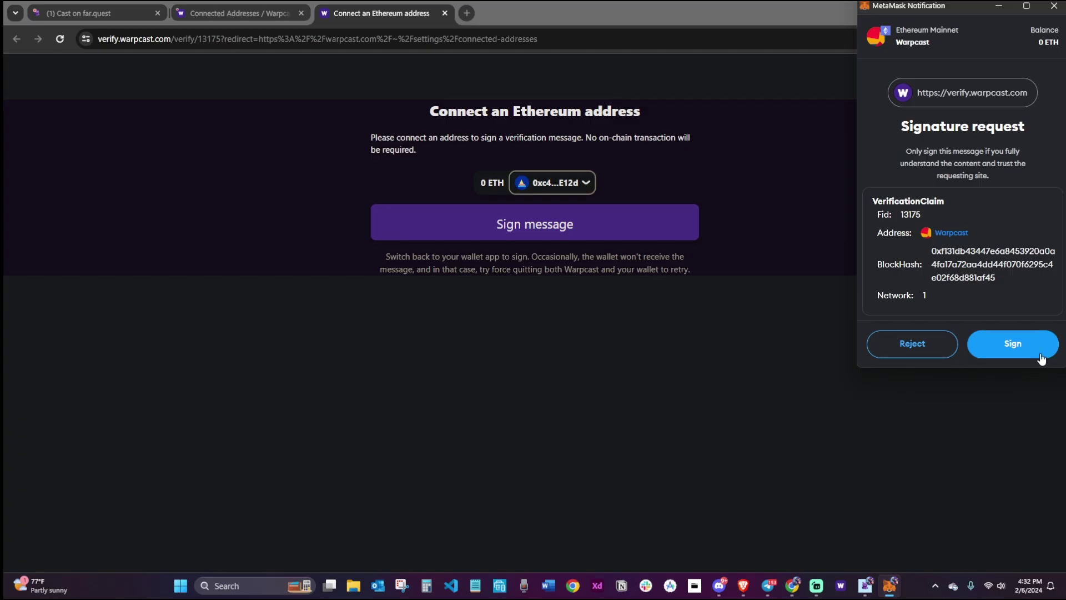
click(664, 574)
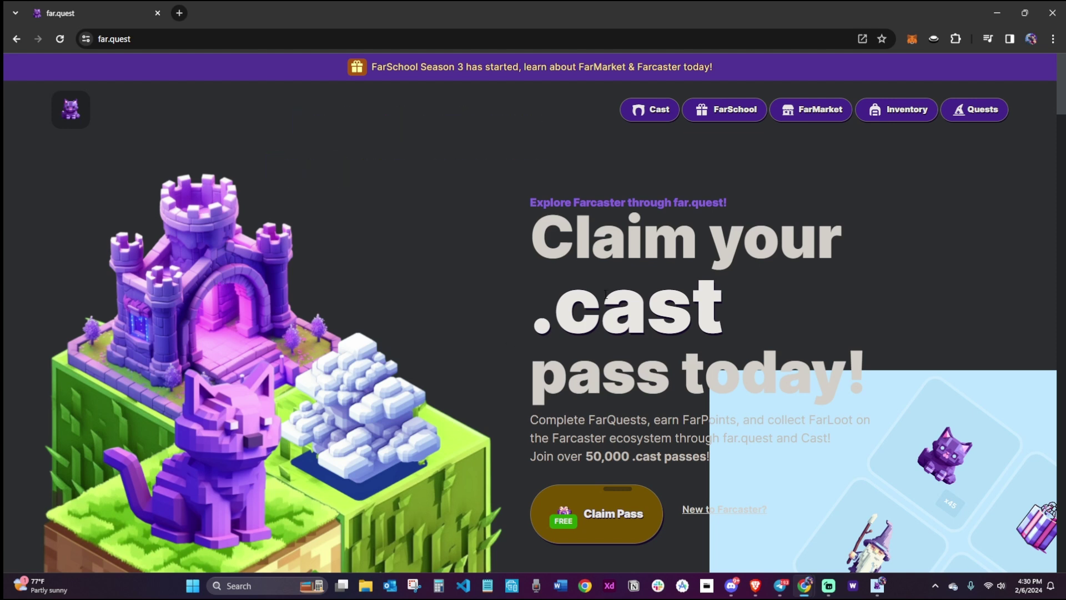
From the Cast feed, start adding another account and disconnect the old wallet address
click(650, 111)
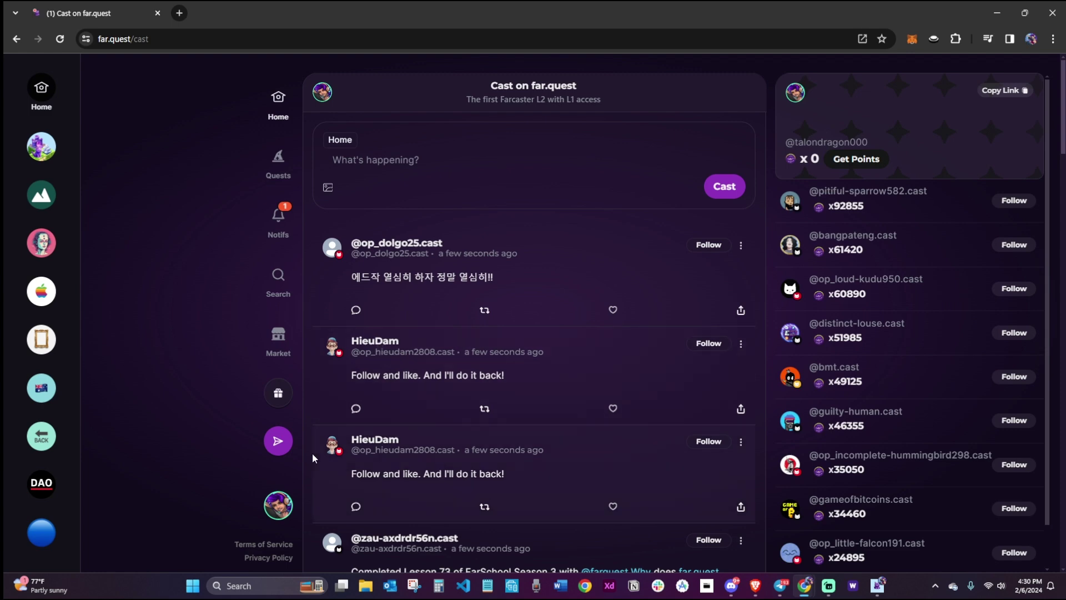
click(278, 507)
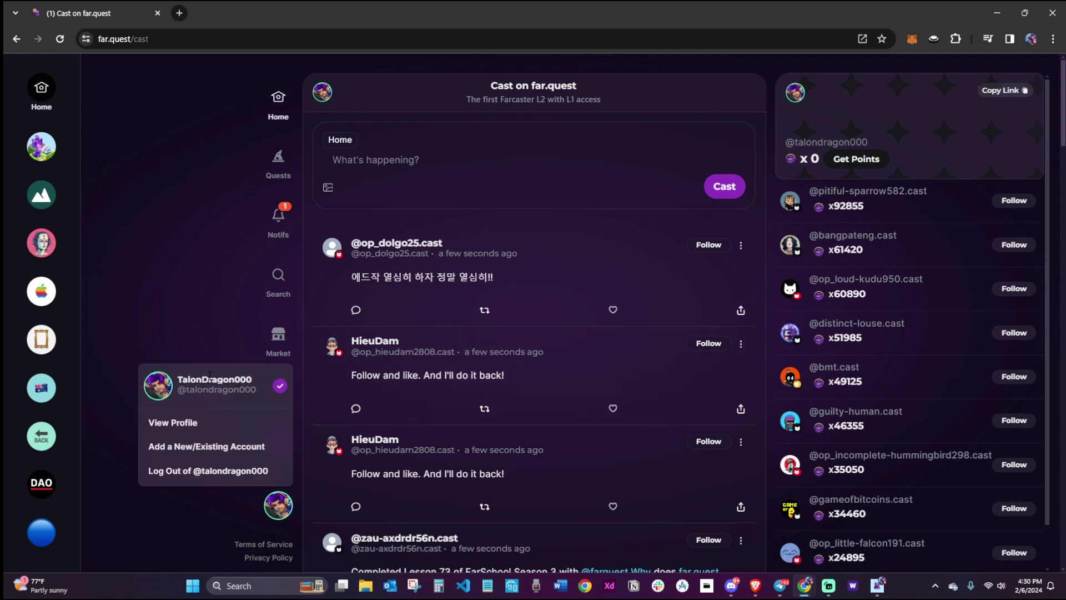
click(206, 447)
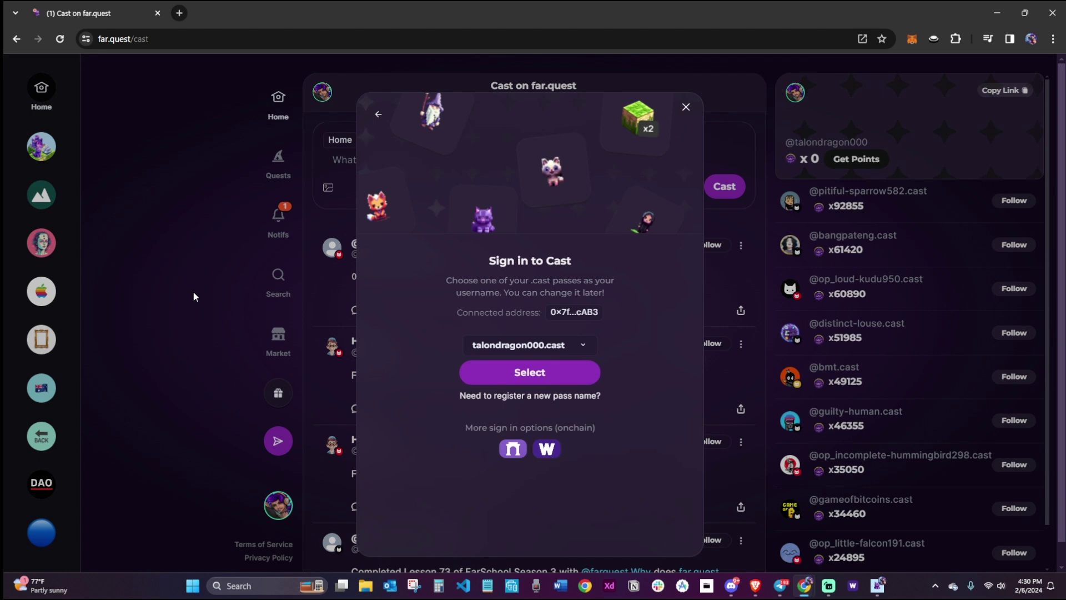
click(571, 314)
click(570, 339)
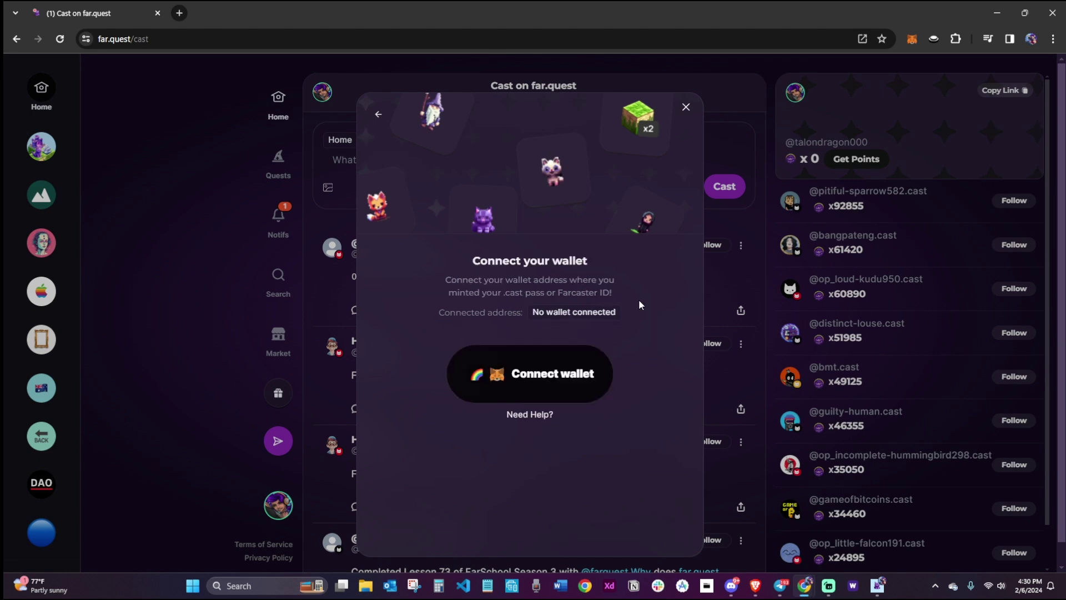
Connect the Warpcast wallet account from MetaMask to sign in to far.quest
click(912, 40)
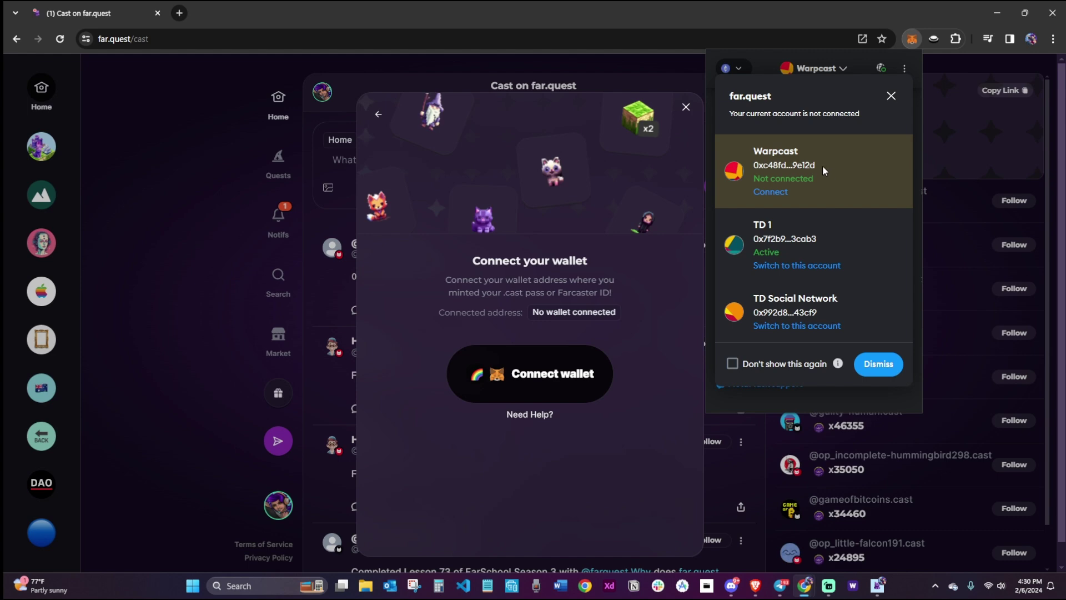
click(788, 193)
click(530, 373)
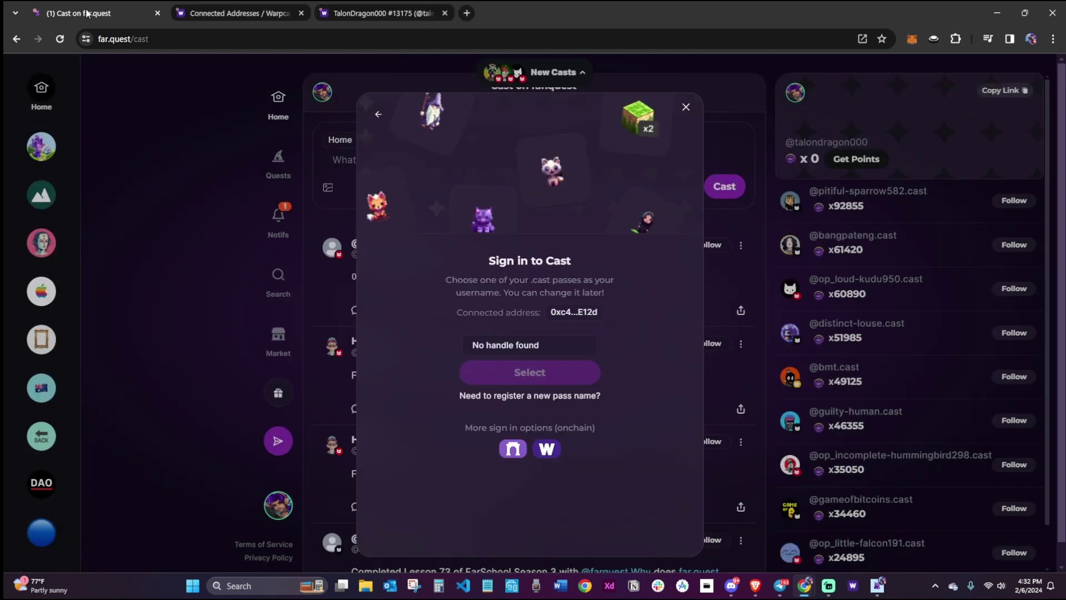
View the own profile, preview the List Profile form, then search FarMarket for the account's username
click(686, 106)
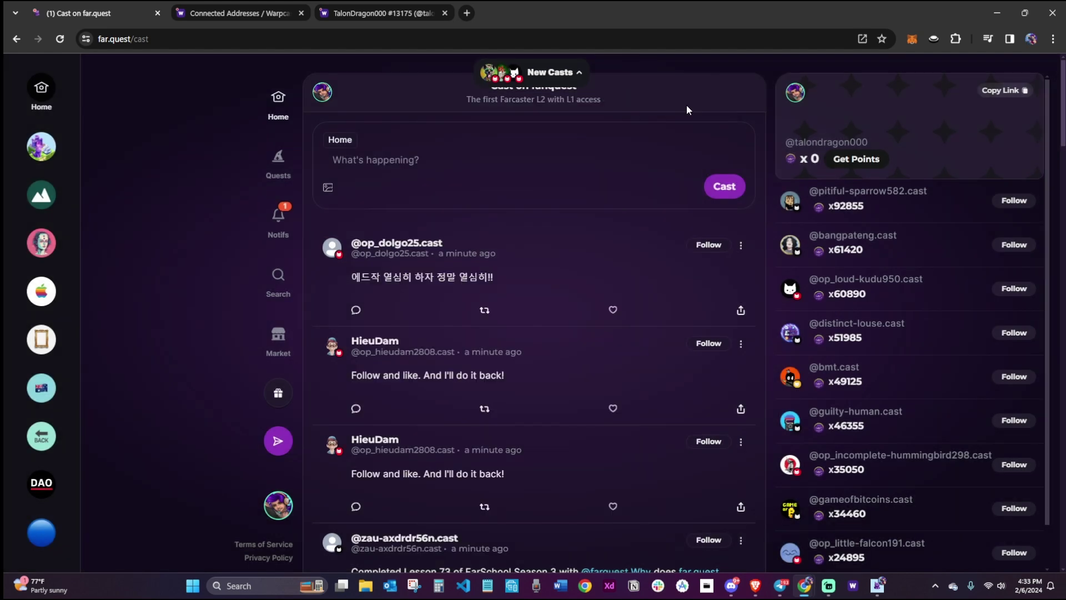
click(265, 503)
click(201, 423)
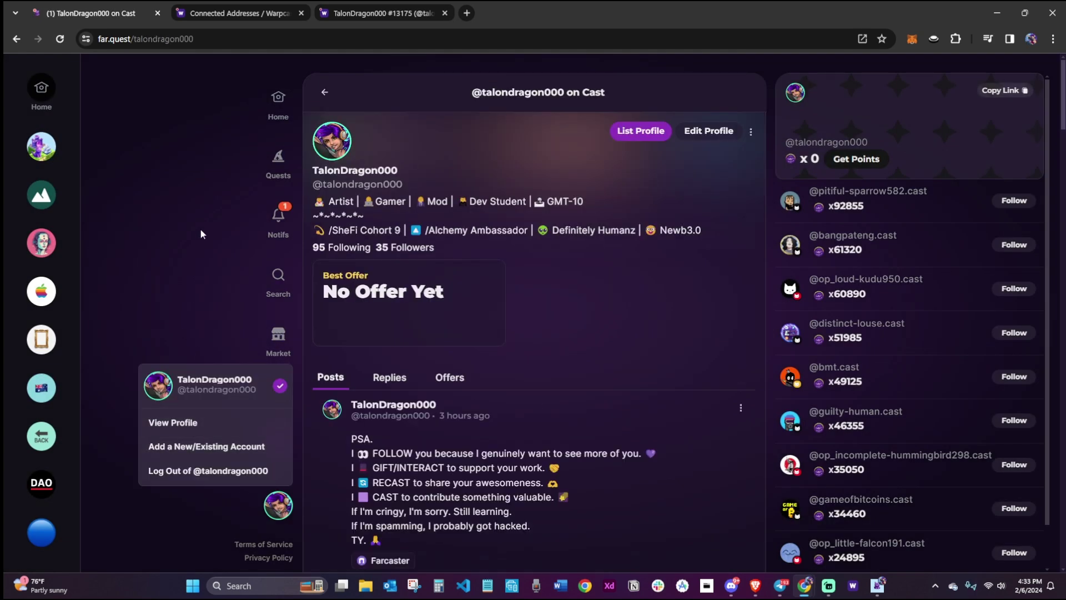
click(628, 136)
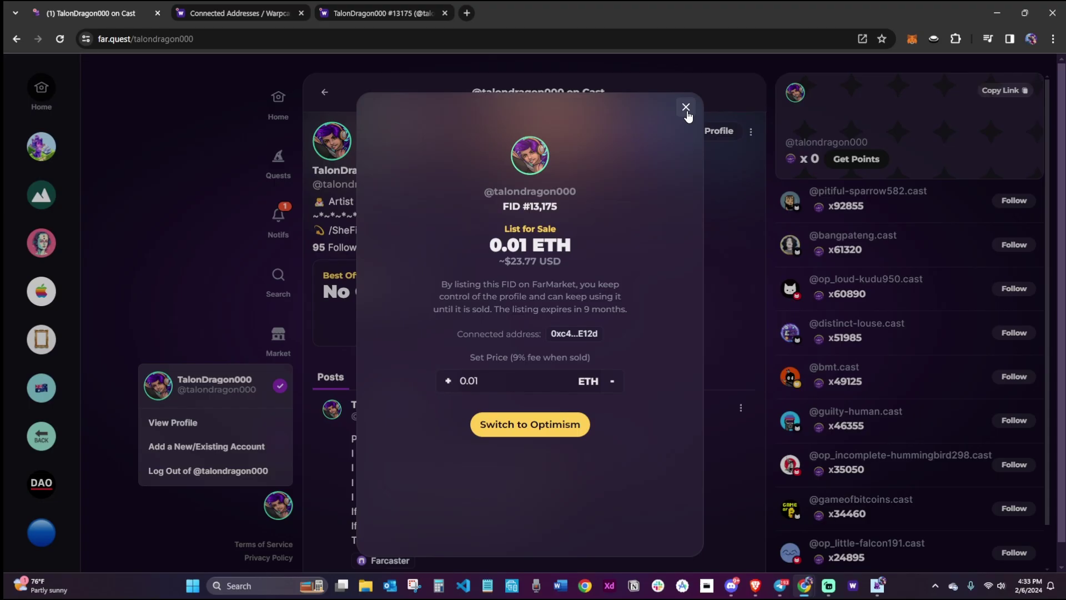
click(694, 40)
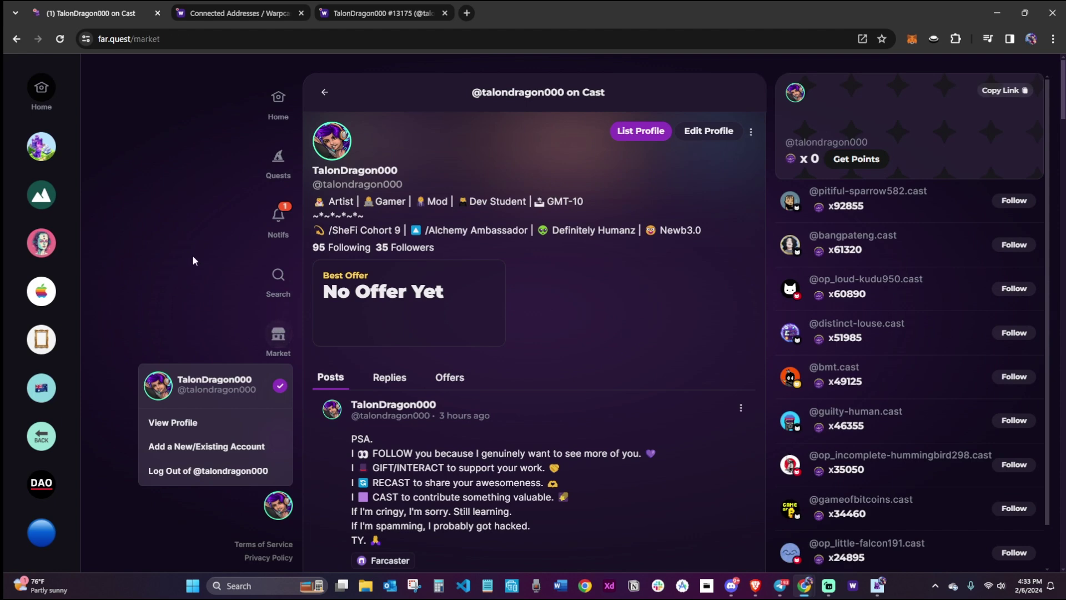
click(343, 206)
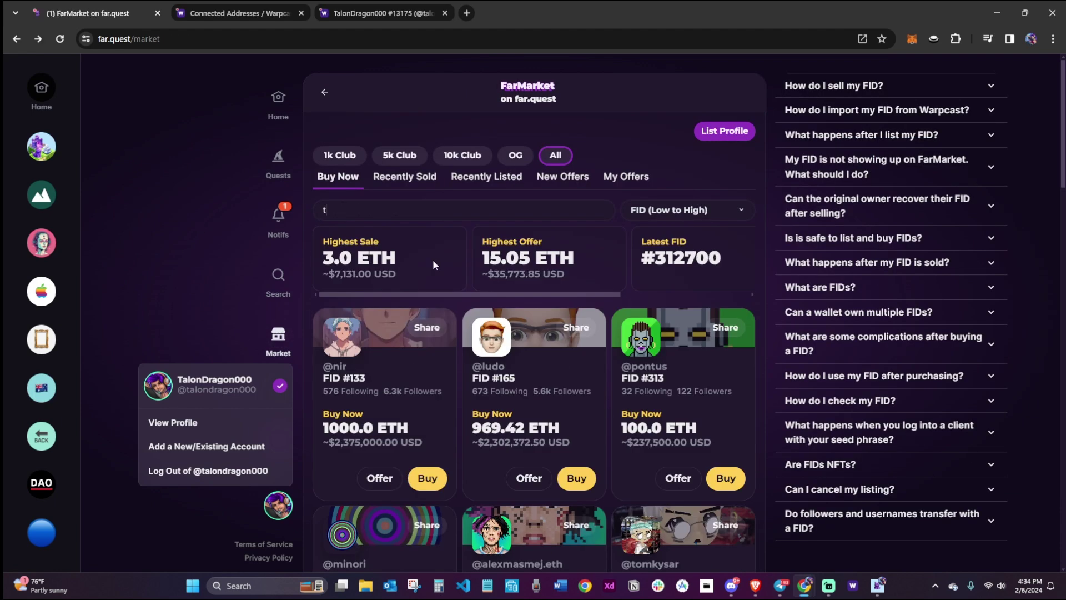
text(talondrag)
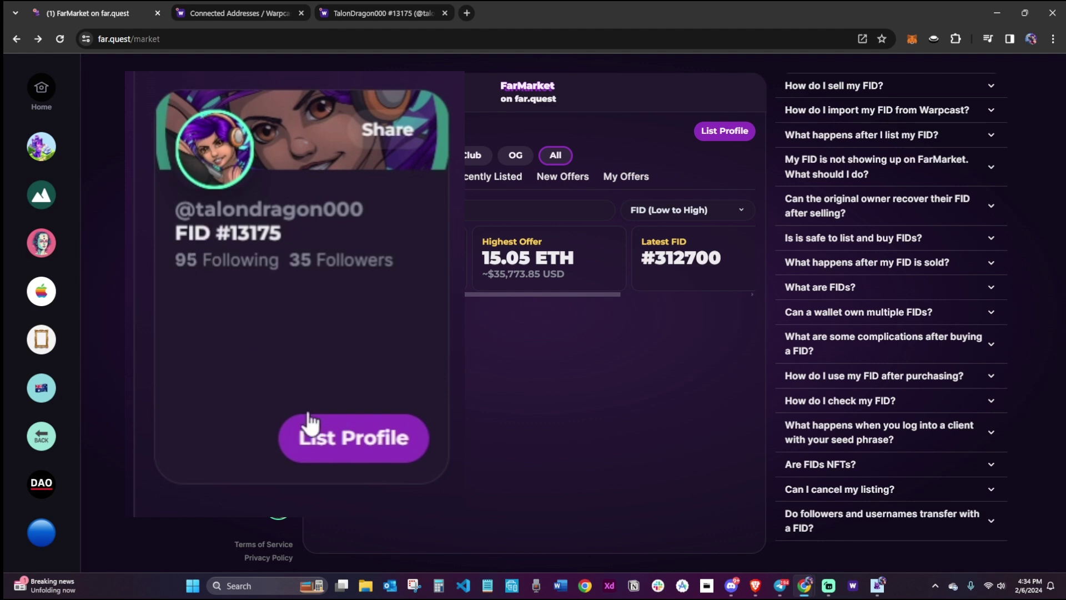
Open the own profile's List for Sale form and set the price to 1.001 ETH (~$2379.38)
click(339, 452)
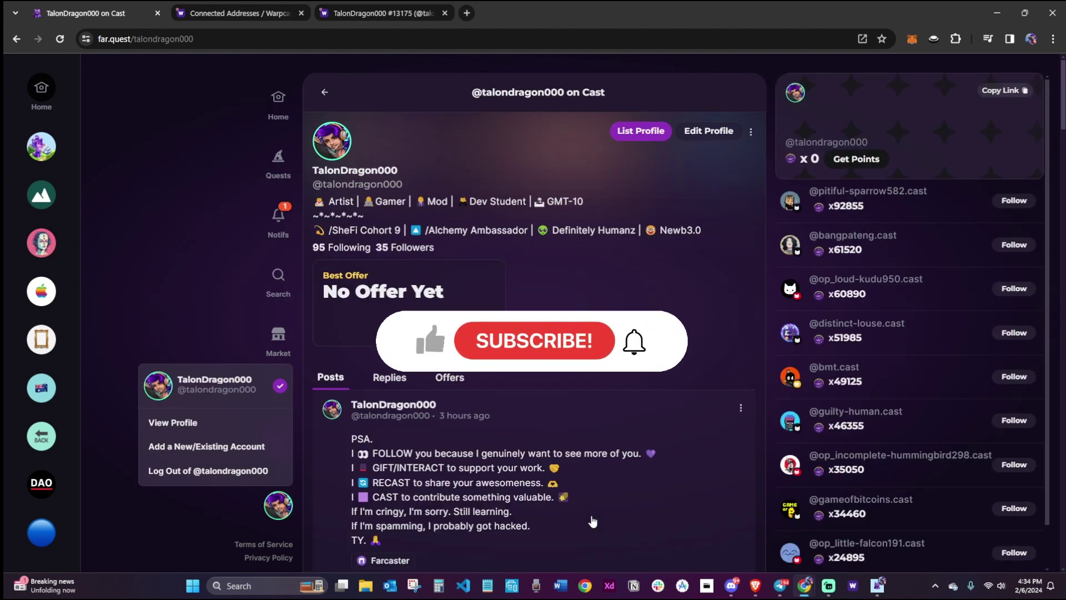
click(642, 133)
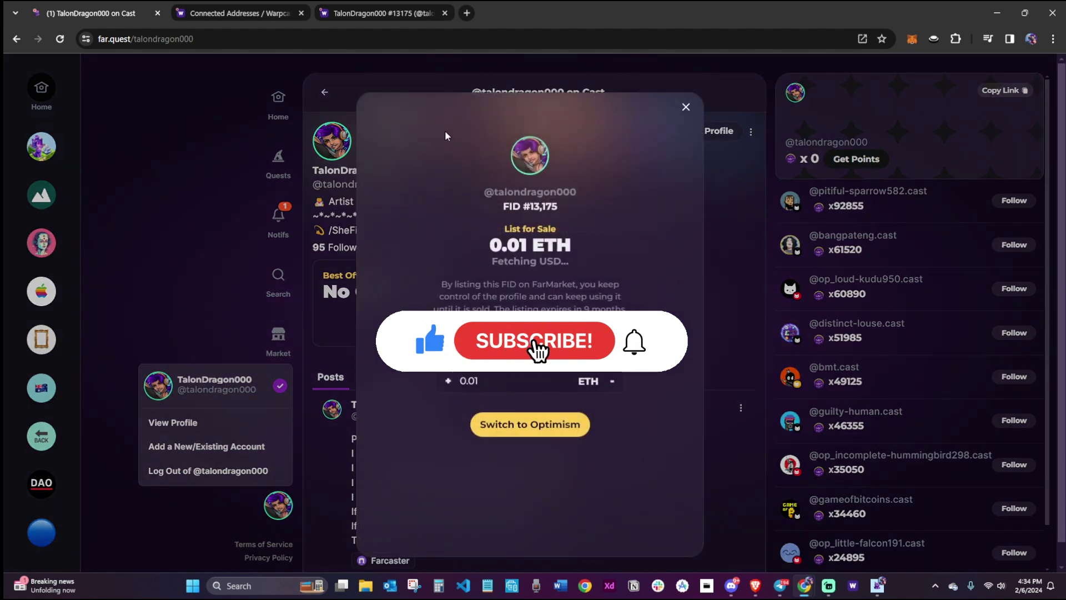
key(ctrl+a)
text(1.0)
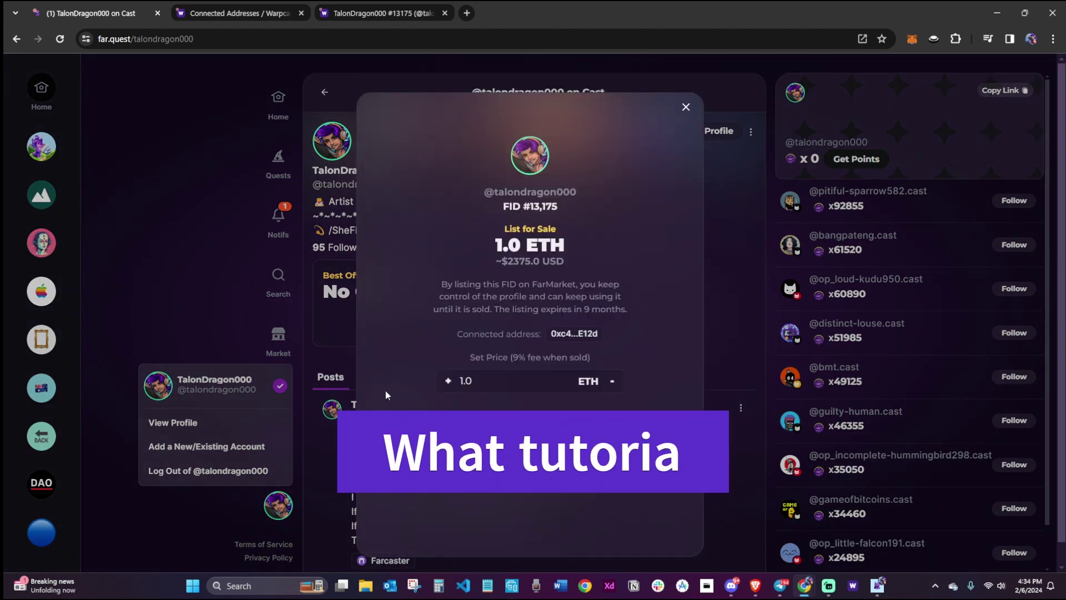
click(452, 386)
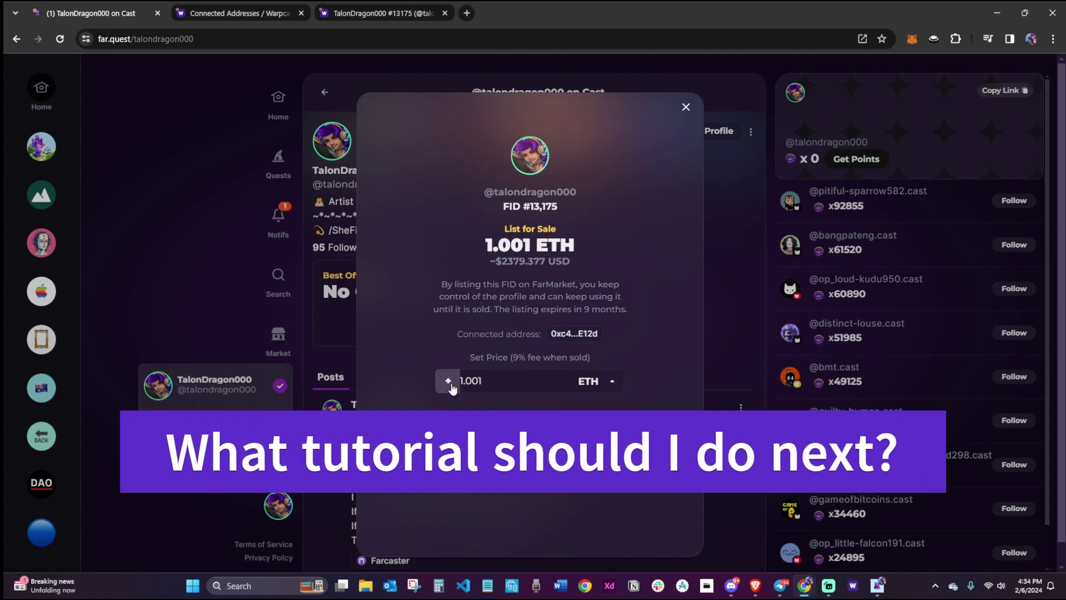